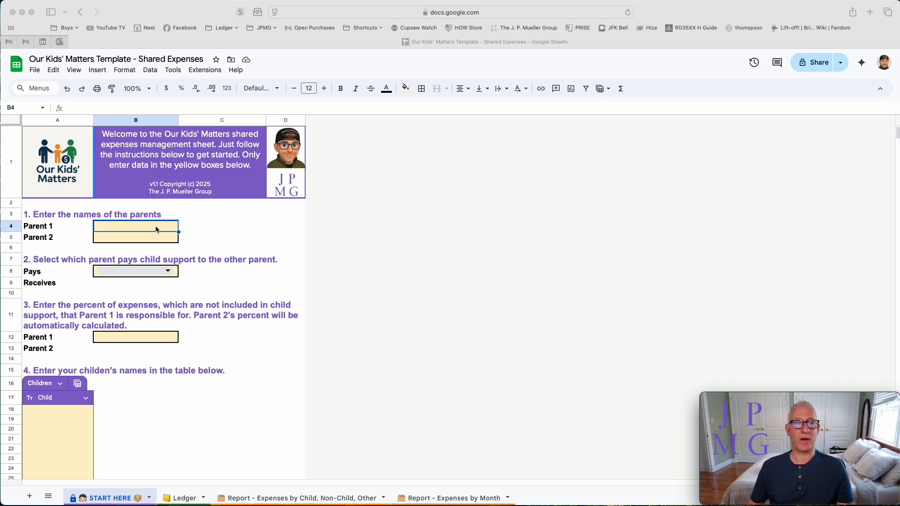
Enter the first names of the two parents in the Parent 1 and Parent 2 cells
left_click(152, 228)
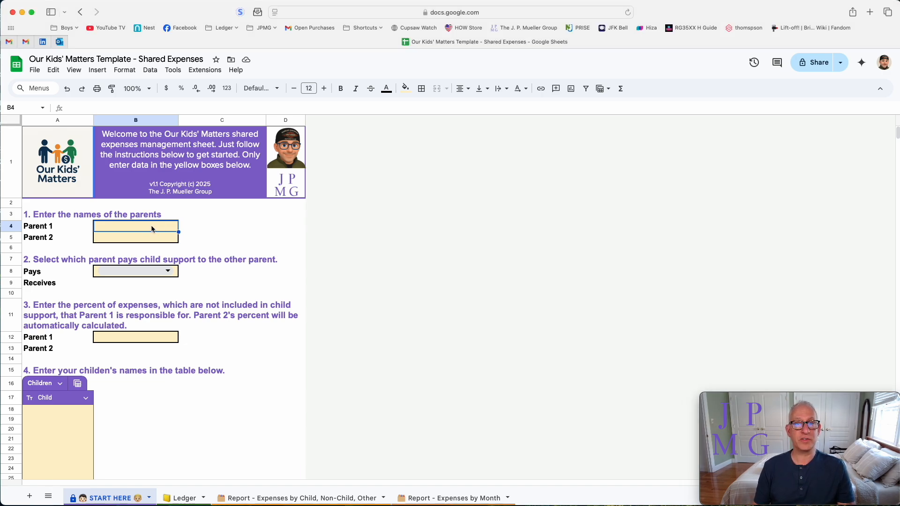
type("Bob")
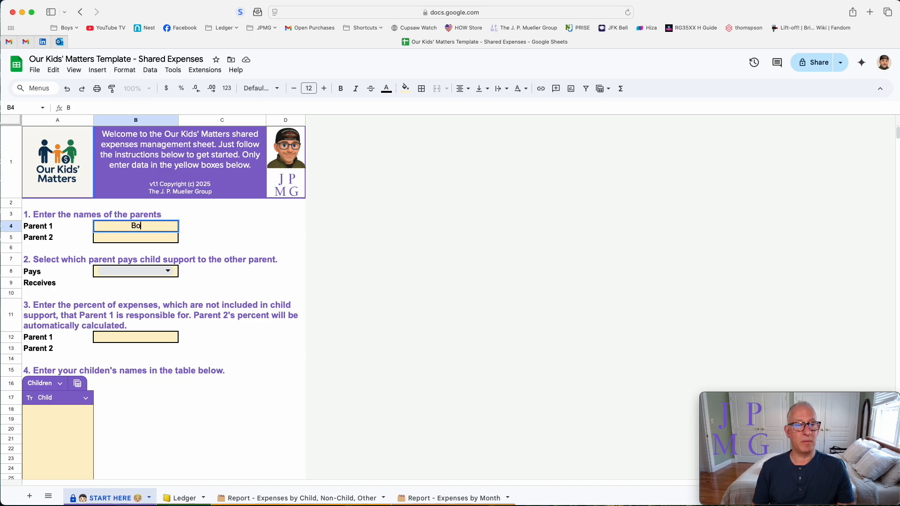
key("Return")
type("Jane")
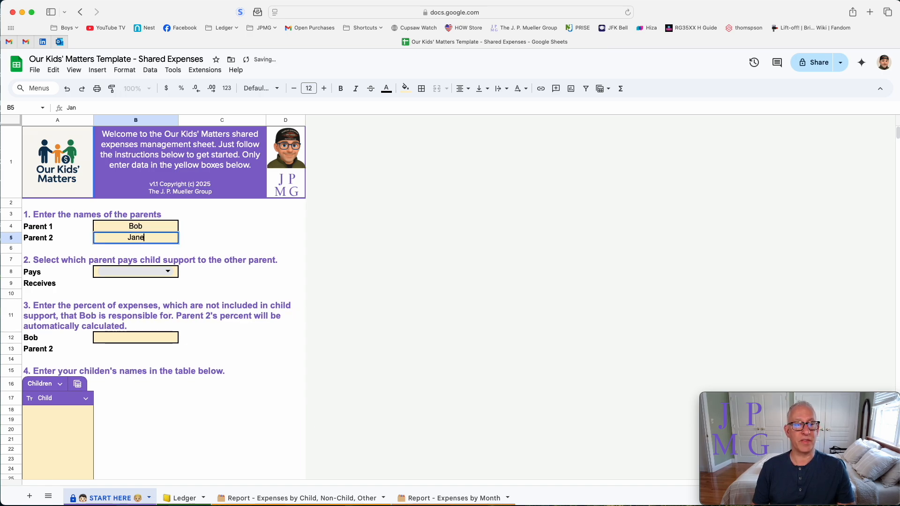
key("Return")
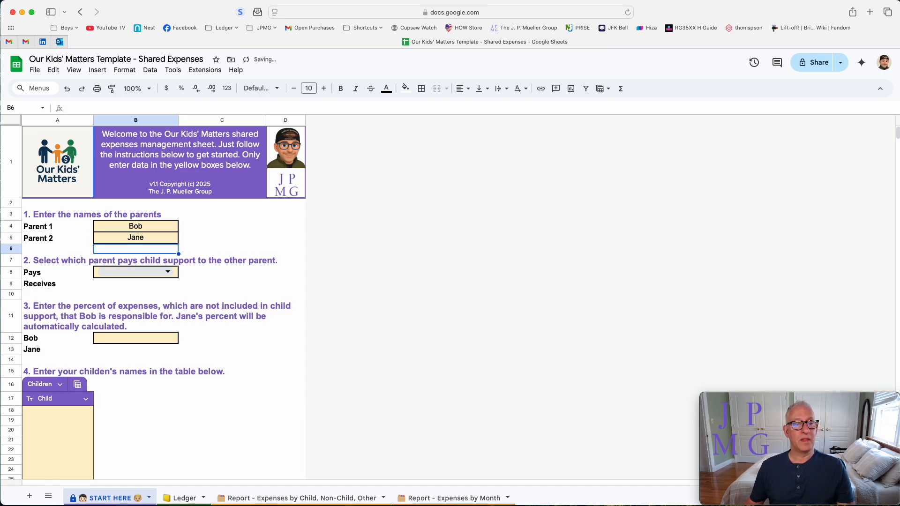
Choose Parent 1 as the parent who pays child support
left_click(219, 272)
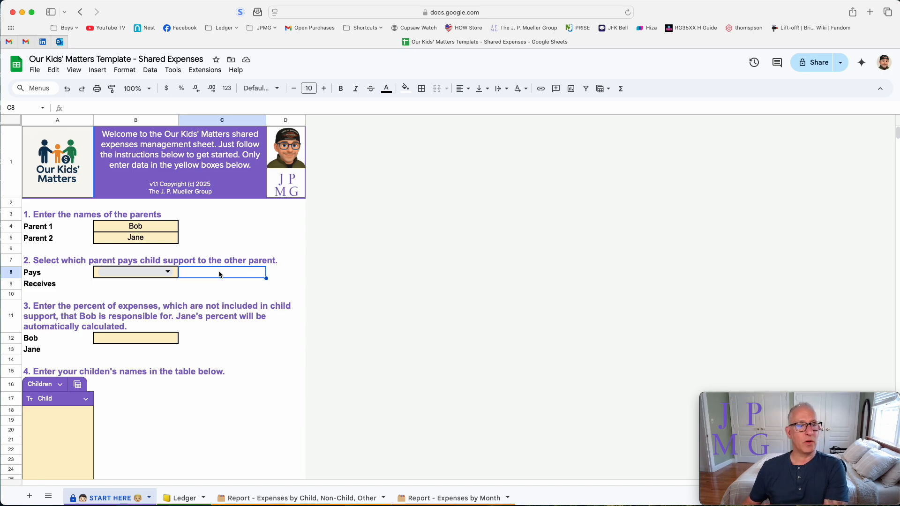
left_click(168, 273)
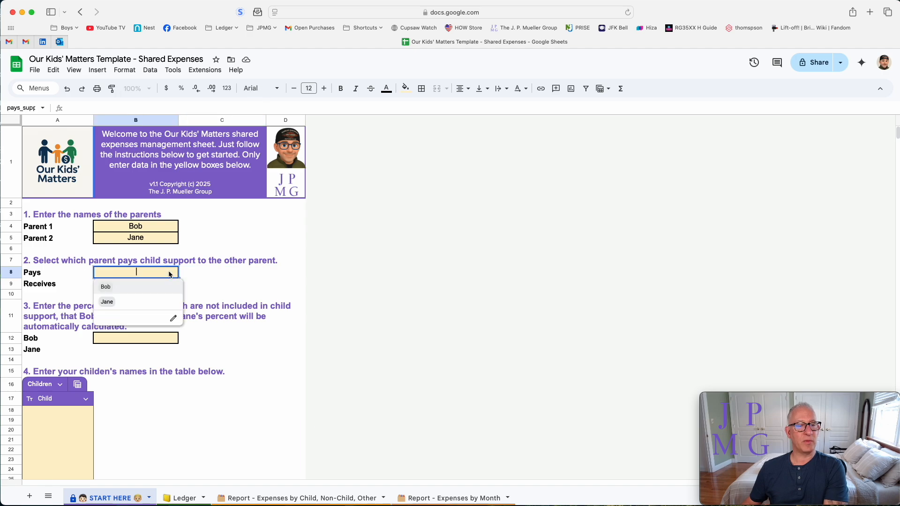
left_click(160, 287)
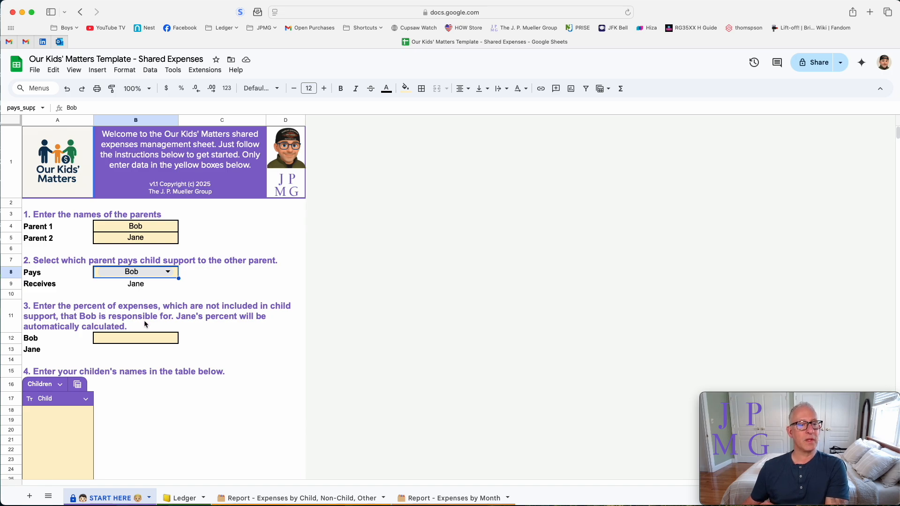
Set Parent 1's percentage of expenses not included in child support to 60
left_click(136, 341)
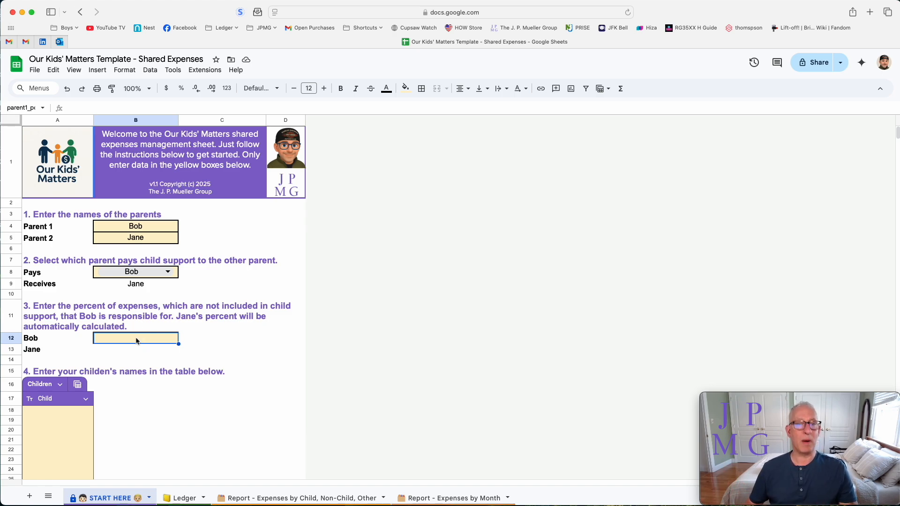
type("60")
key("Return")
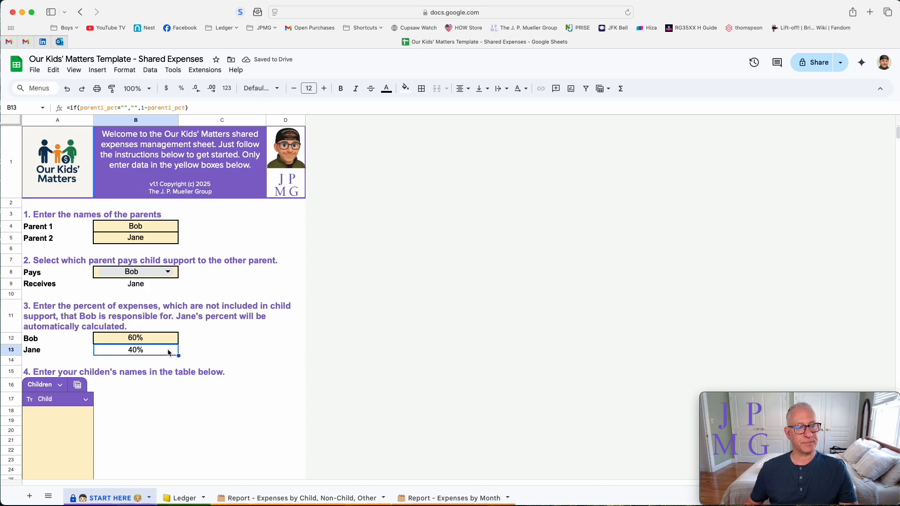
Enter the first names of two children in the first two rows of the Children table
scroll(168, 352, "down", 3)
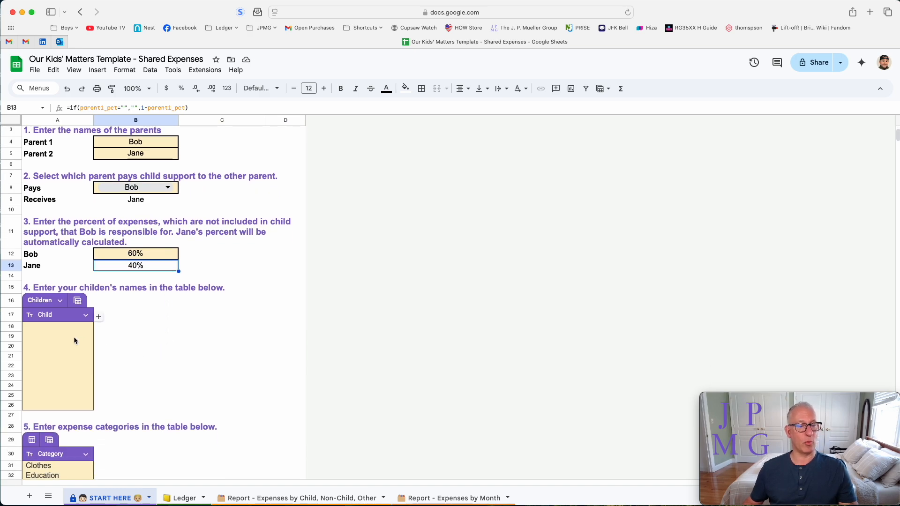
left_click(66, 331)
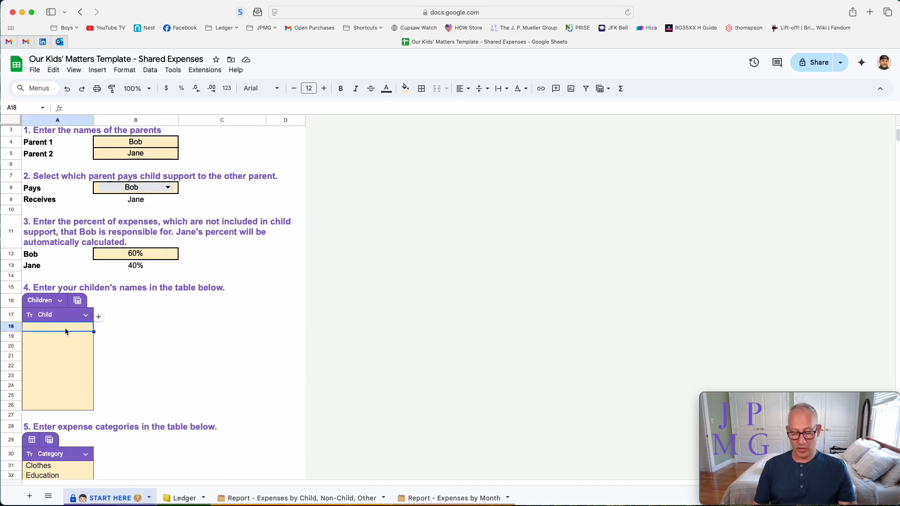
type("Ava")
key("Return")
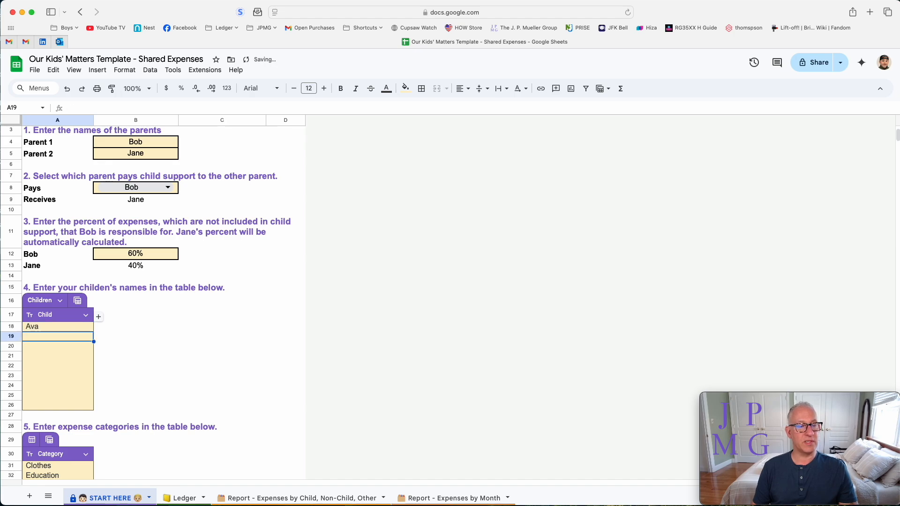
type("Michael")
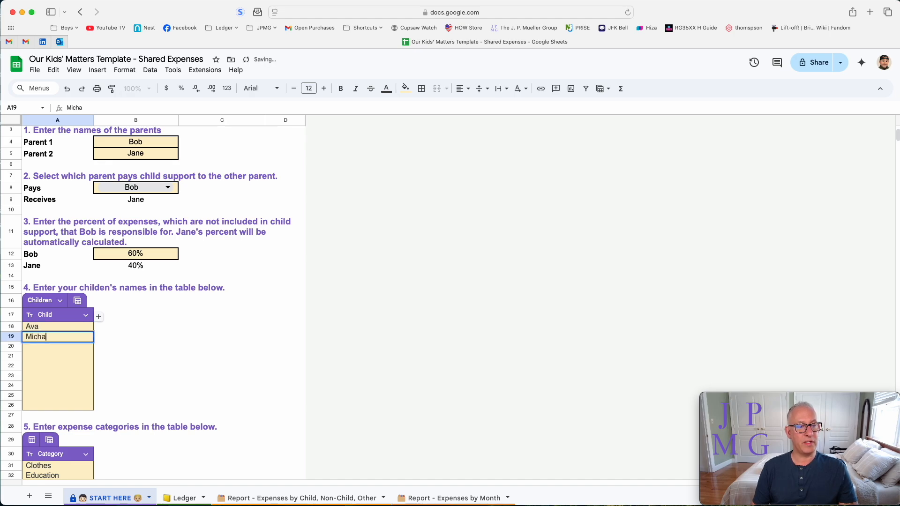
key("Return")
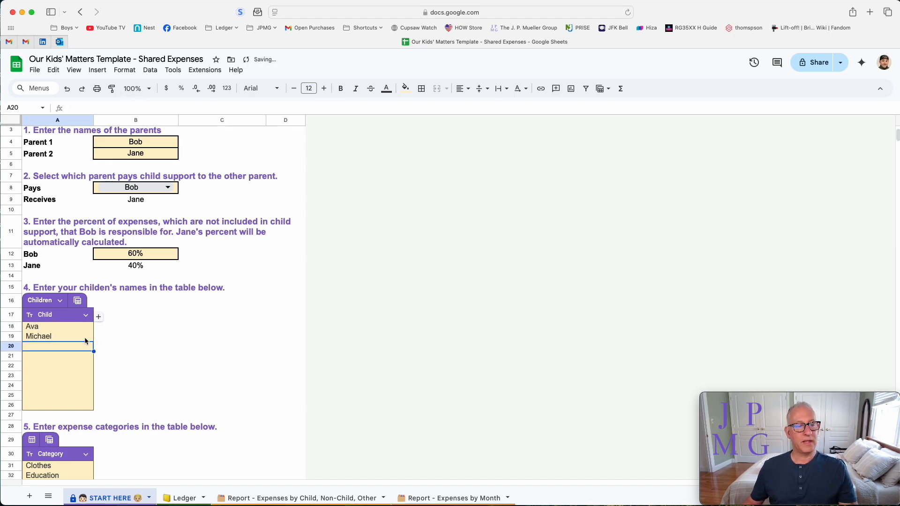
Go to the Ledger sheet and enter the date 1/1 in the first transaction row
scroll(141, 365, "down", 5)
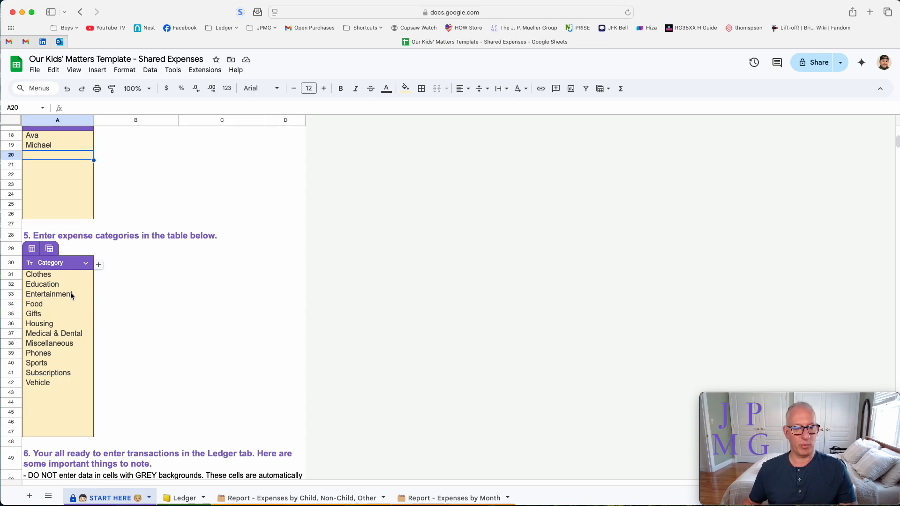
scroll(134, 279, "down", 6)
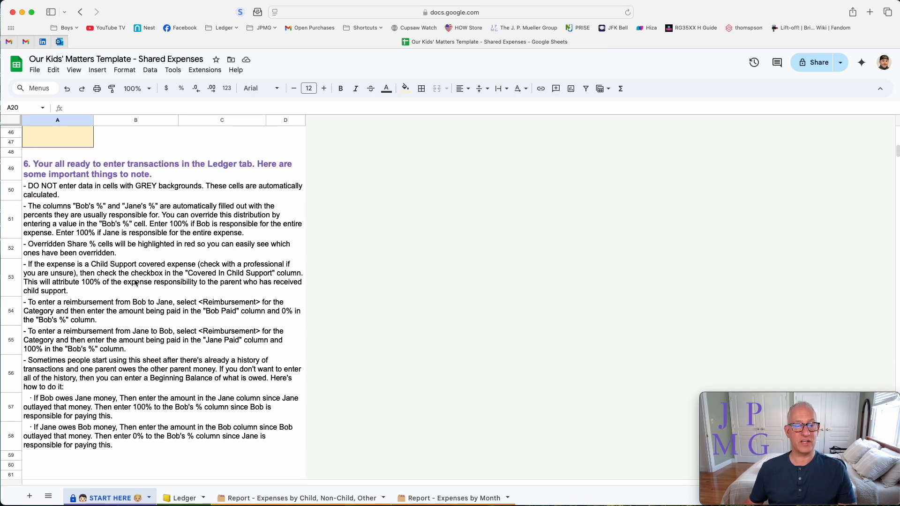
scroll(135, 283, "up", 10)
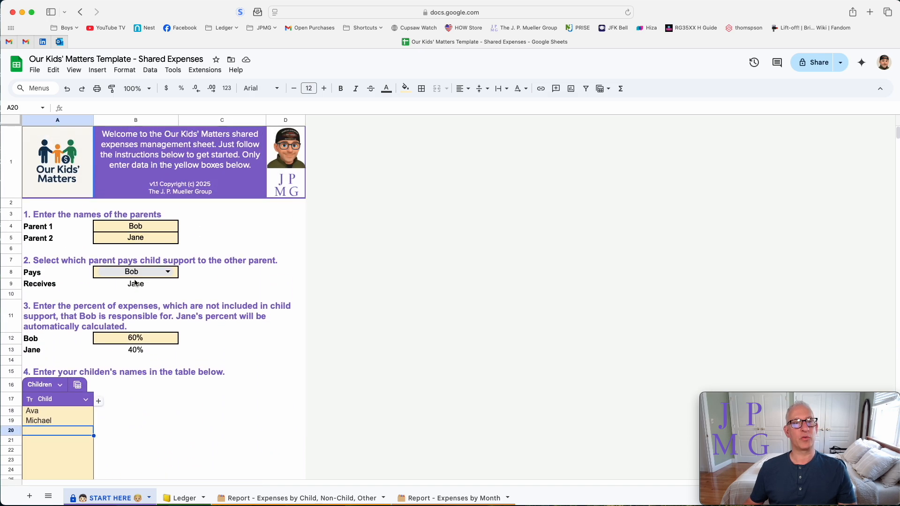
left_click(190, 498)
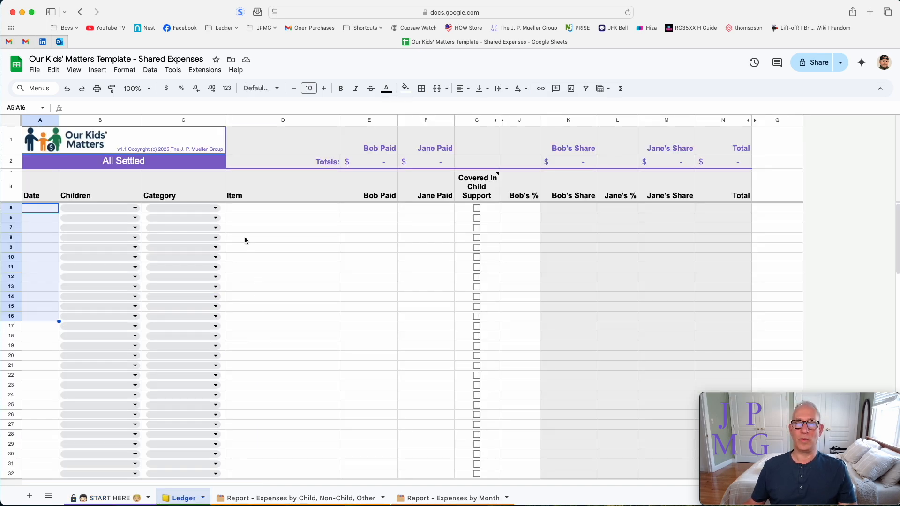
left_click(122, 168)
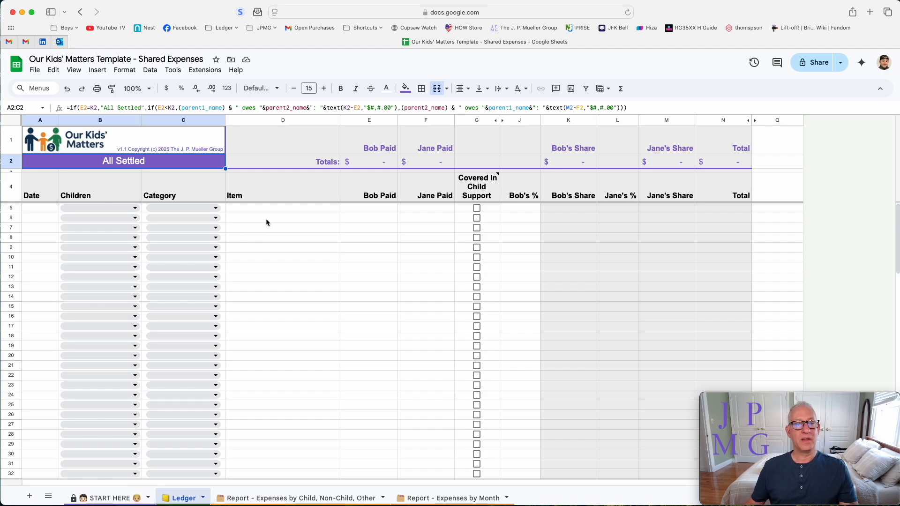
left_click(41, 214)
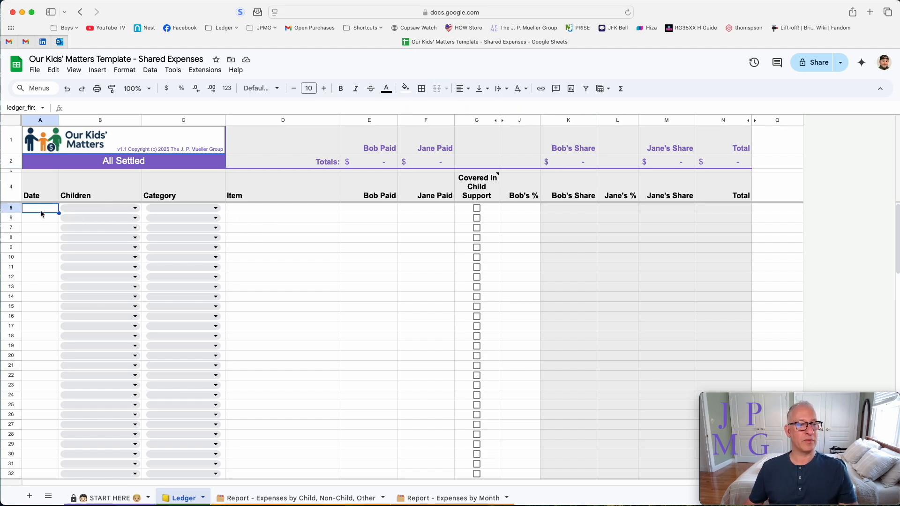
type("1/1")
key("Return")
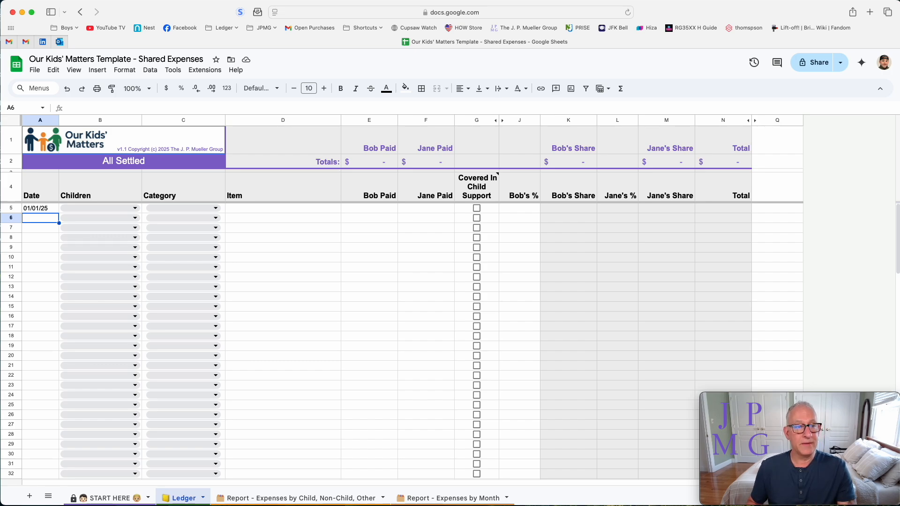
Enter an item description in row 5 stating that Parent 1 owes Parent 2 $500, using their first names
key("Up")
key("Right")
key("Right")
key("Right")
type("Bo")
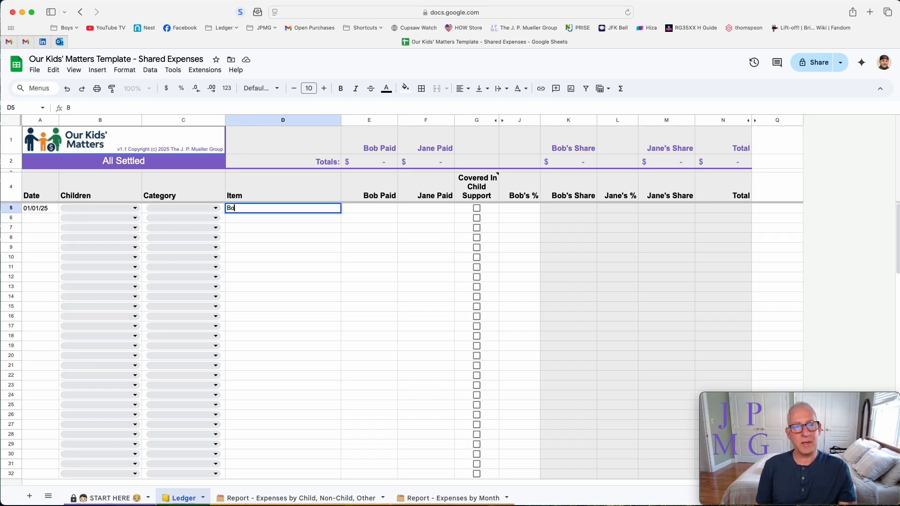
type("b owes ")
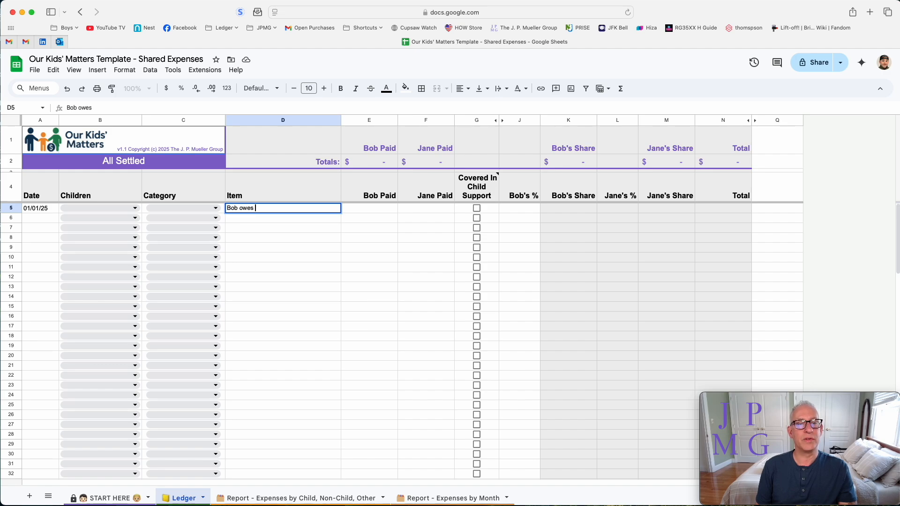
type("Jane $500")
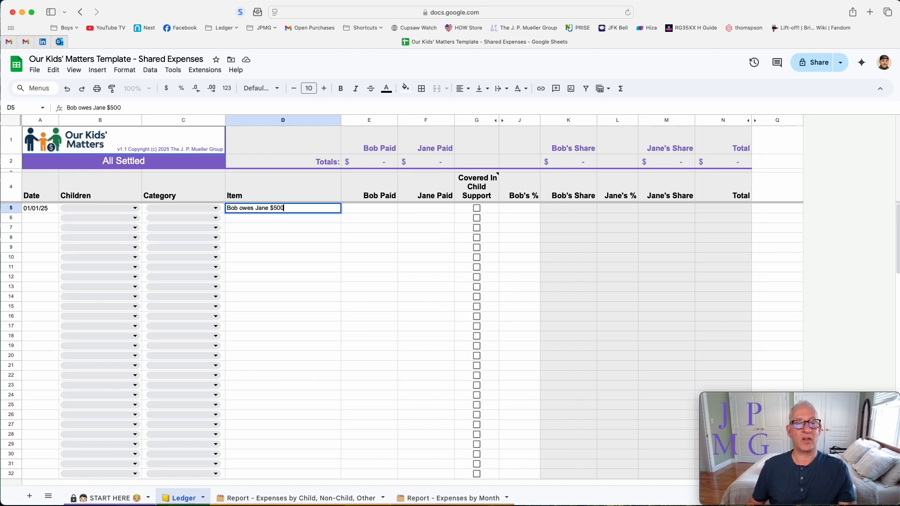
key("Return")
Set the category of the row 5 transaction to <Beginning Balance>
key("Up")
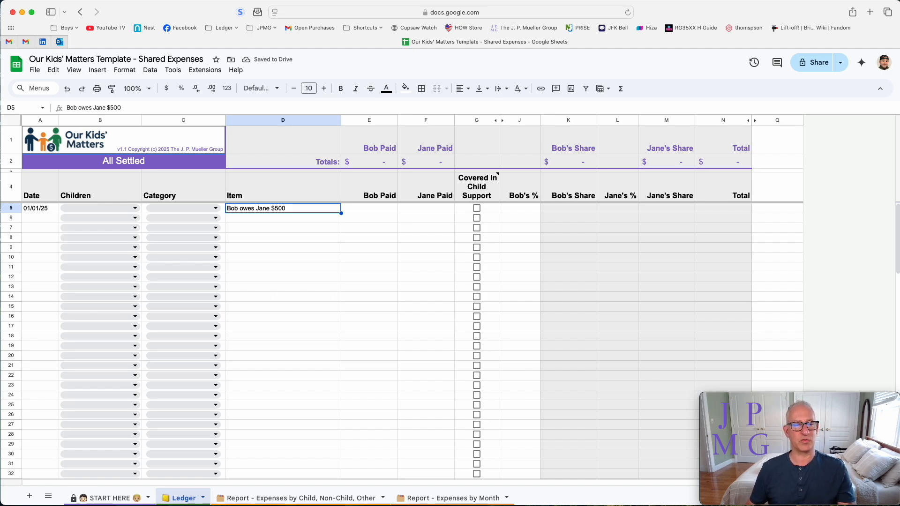
key("Left")
key("Left")
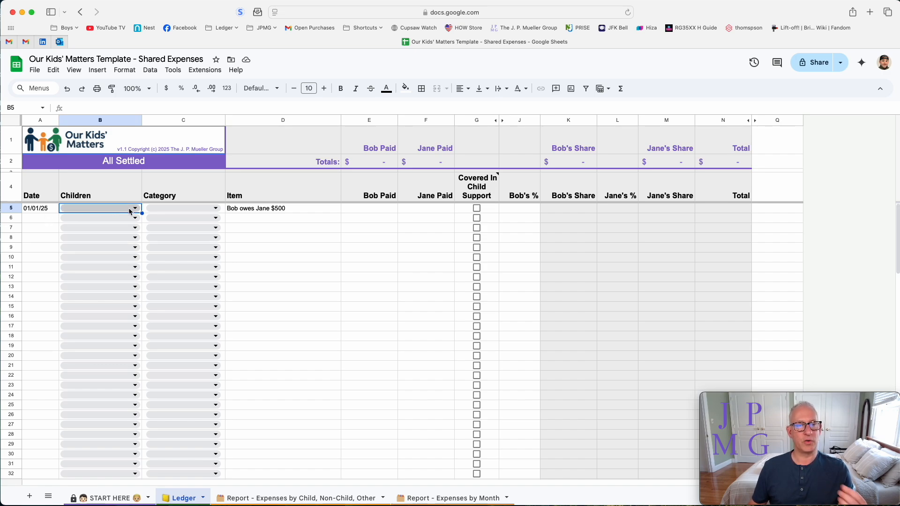
left_click(216, 208)
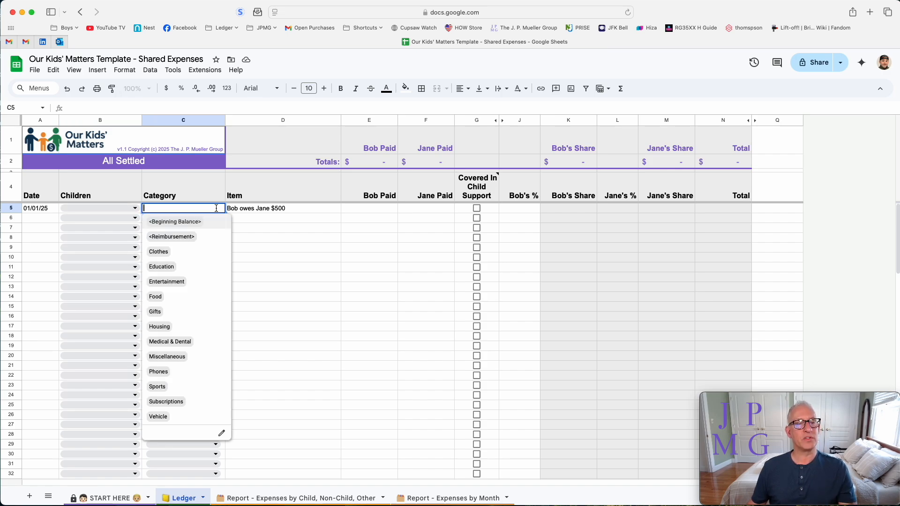
left_click(196, 223)
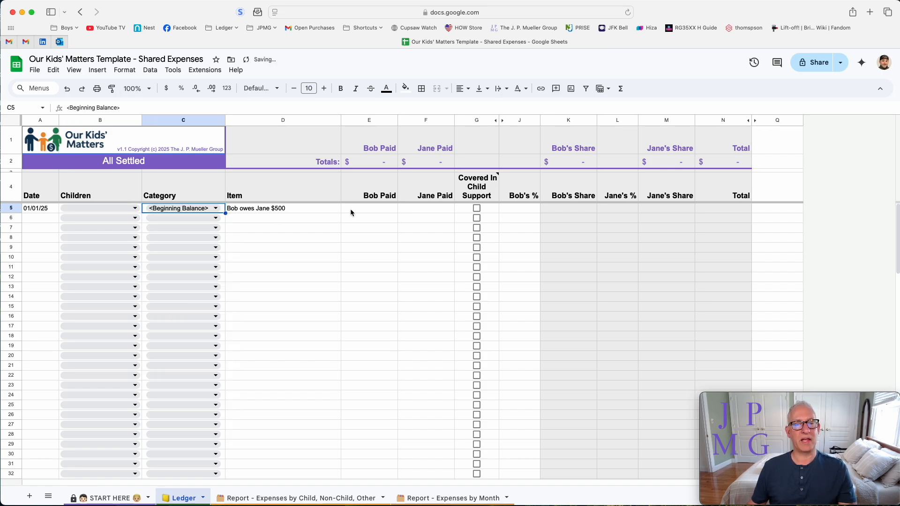
Enter 500 as the amount paid by Parent 2 in row 5
left_click(423, 211)
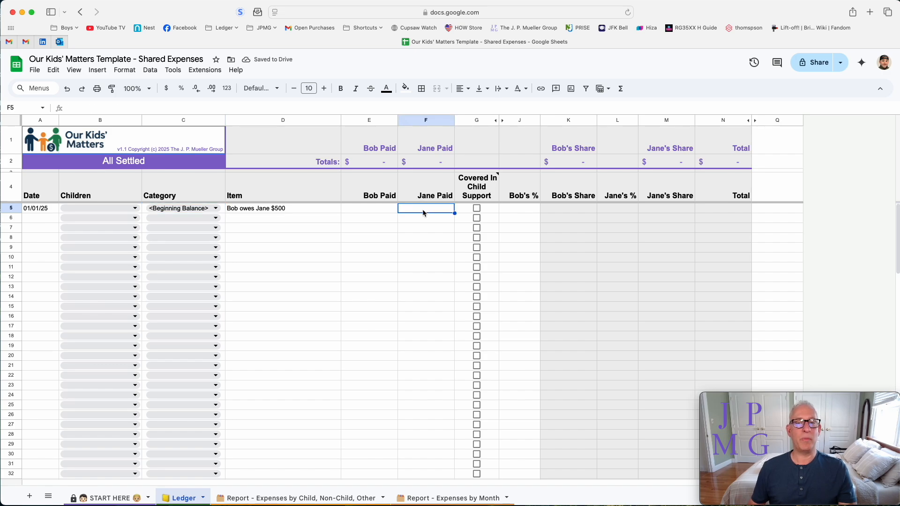
type("500")
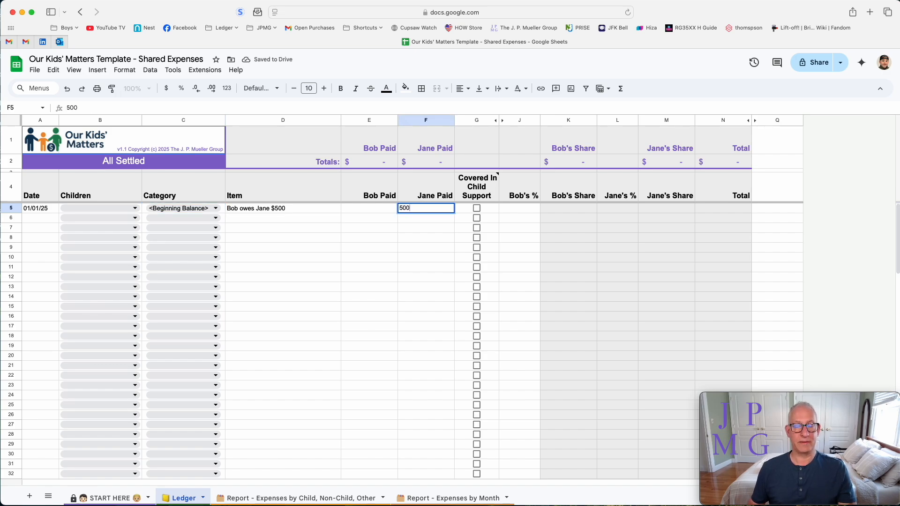
key("Return")
Override Parent 1's percentage for the beginning balance transaction with 100
key("Up")
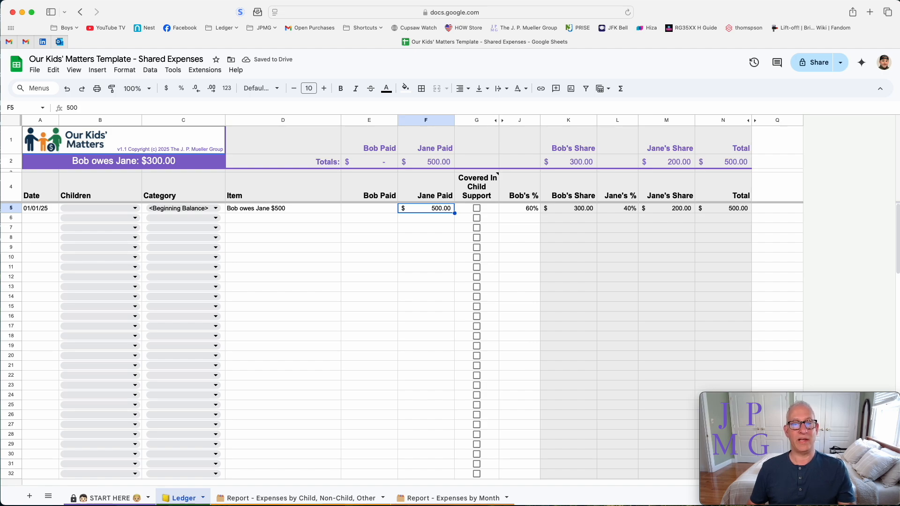
key("Right")
key("Right")
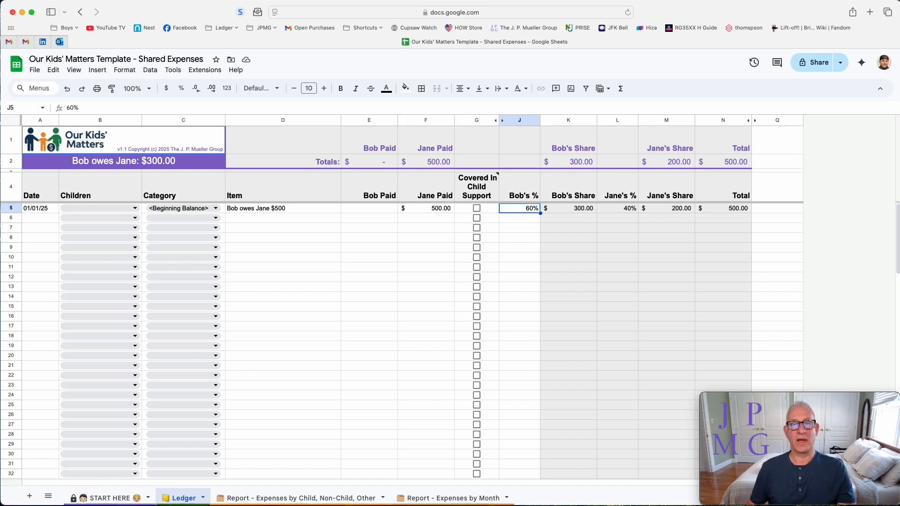
type("100")
key("Return")
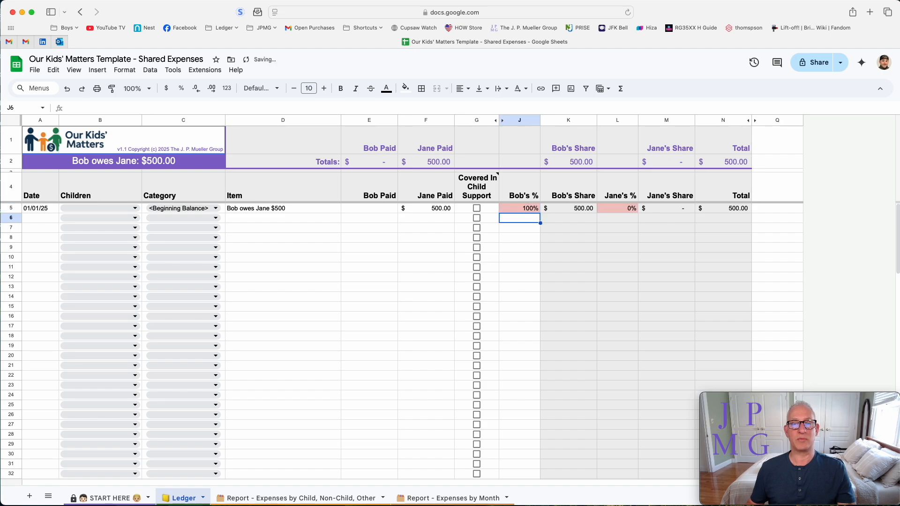
key("Up")
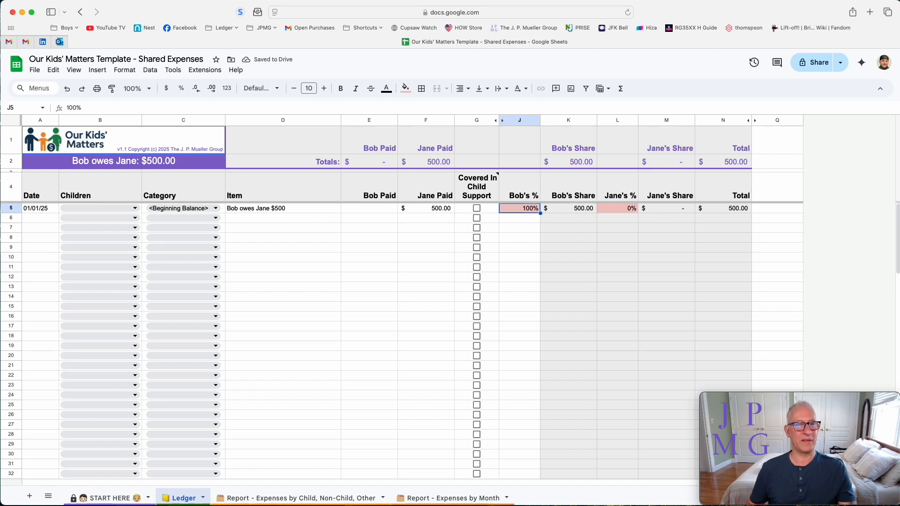
key("Right")
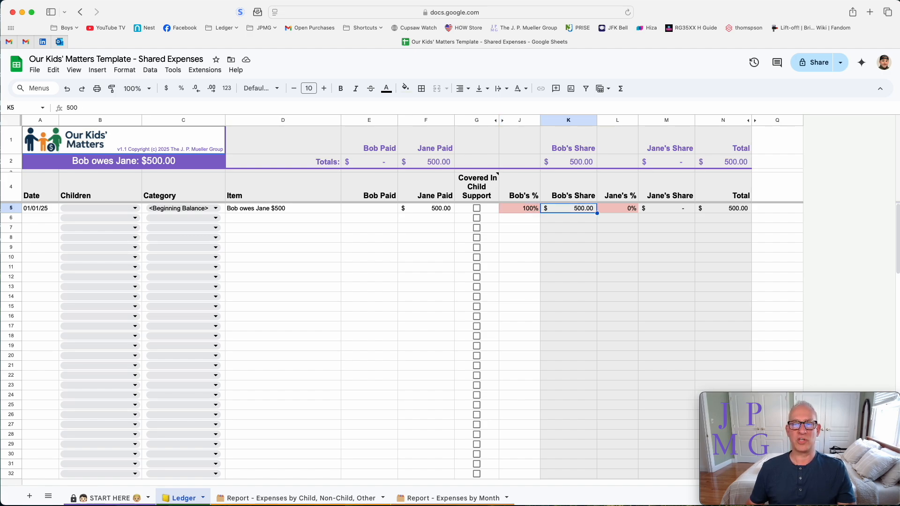
key("Right")
key("Right")
key("Left")
key("Left")
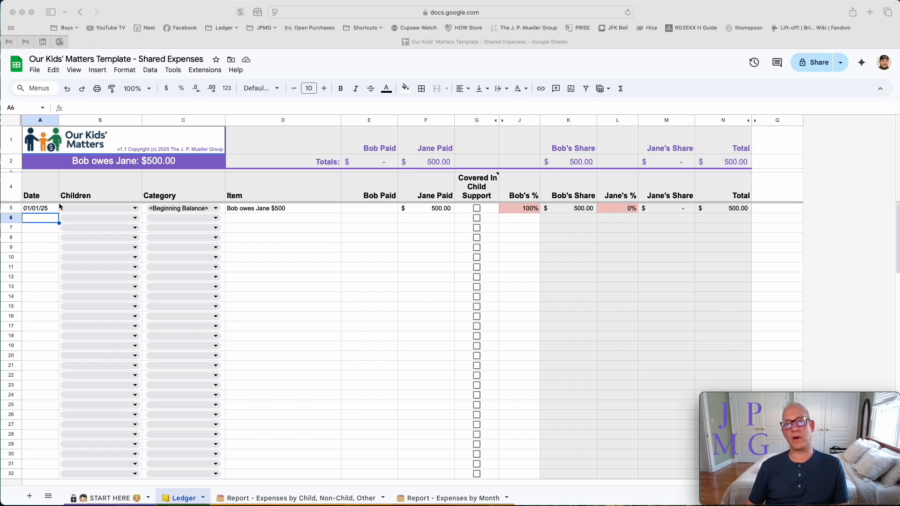
Date the row 6 expense 1/8 and assign it to the first child in the list
left_click(35, 221)
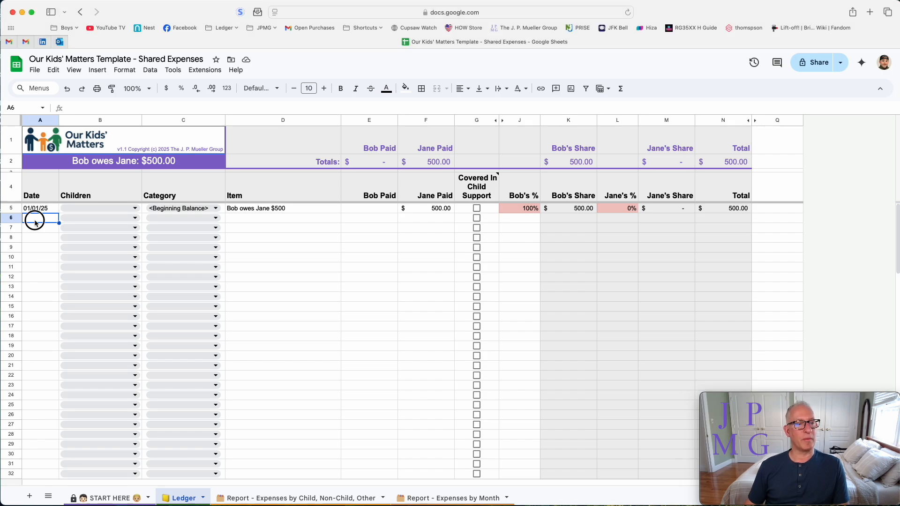
type("1/8")
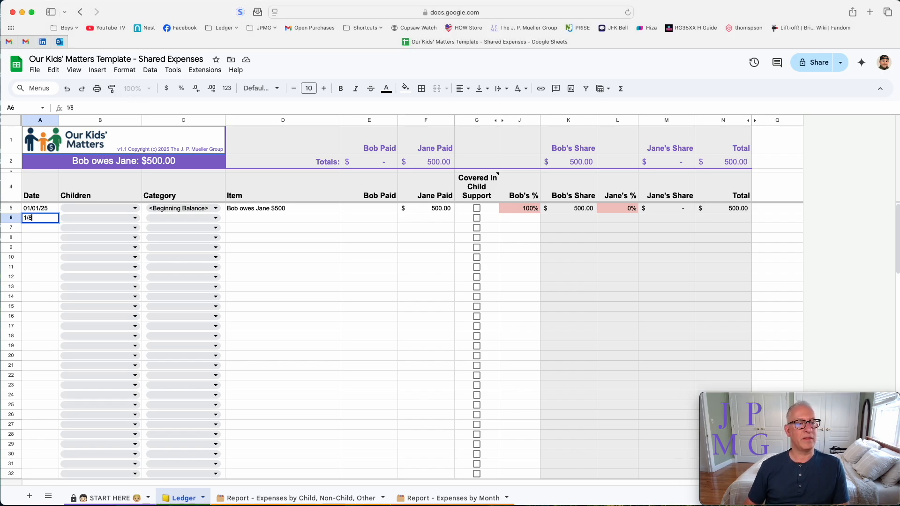
key("Return")
key("Up")
key("Right")
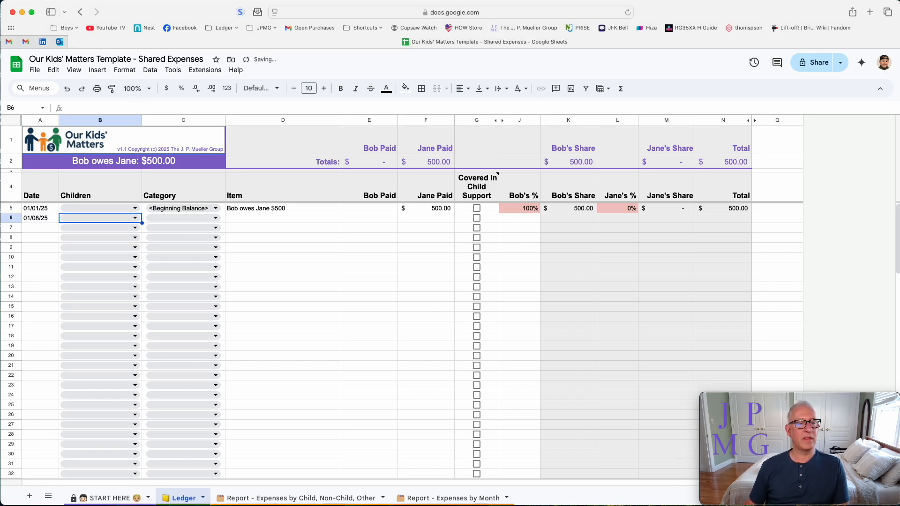
left_click(135, 218)
left_click(94, 263)
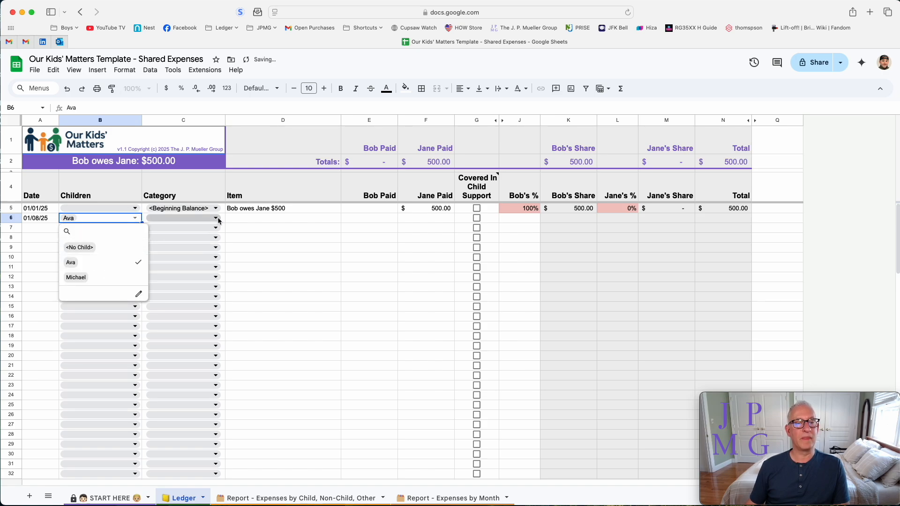
Set the category of the row 6 expense to Sports and enter Cleats as its item
left_click(218, 218)
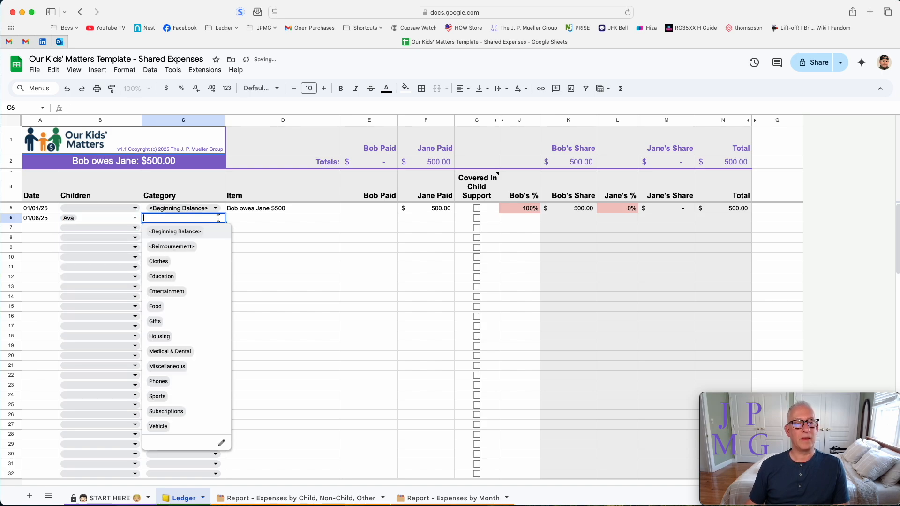
left_click(159, 396)
left_click(276, 219)
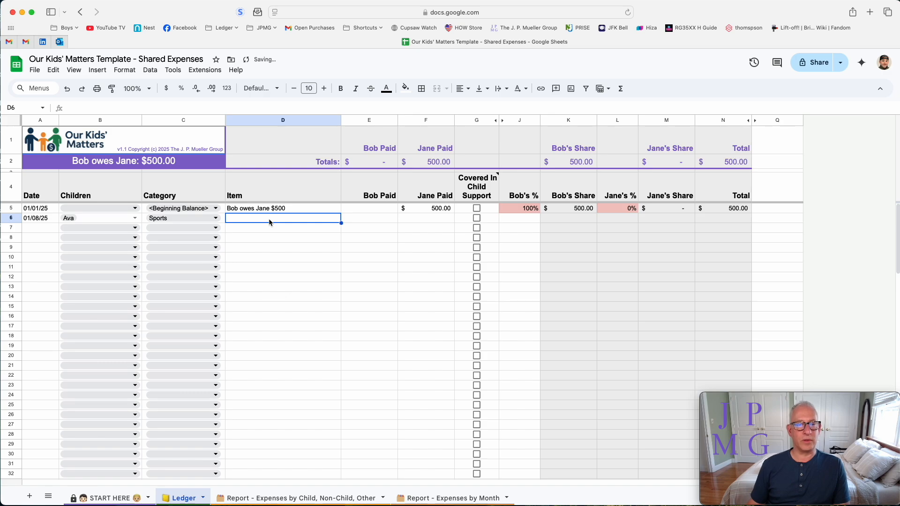
type("Cleats")
key("Tab")
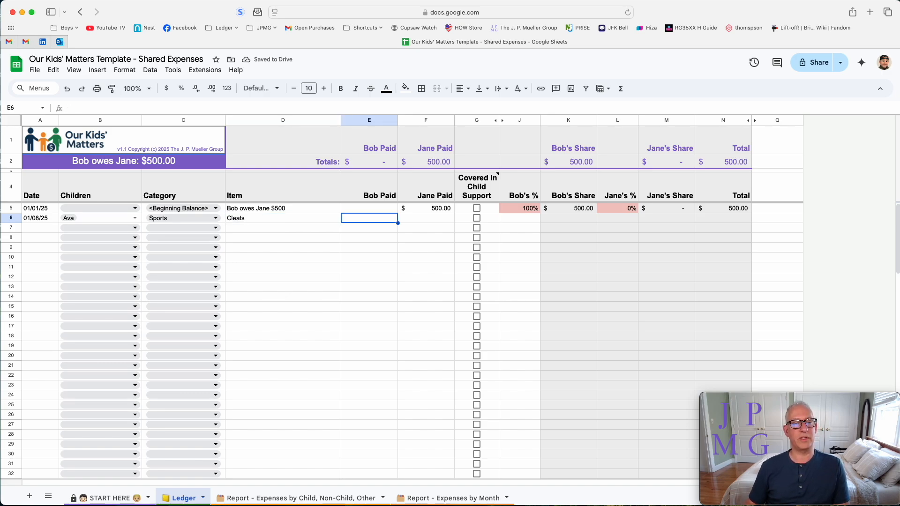
Enter 100 as the amount paid by Parent 1 for the cleats in row 6
type("100")
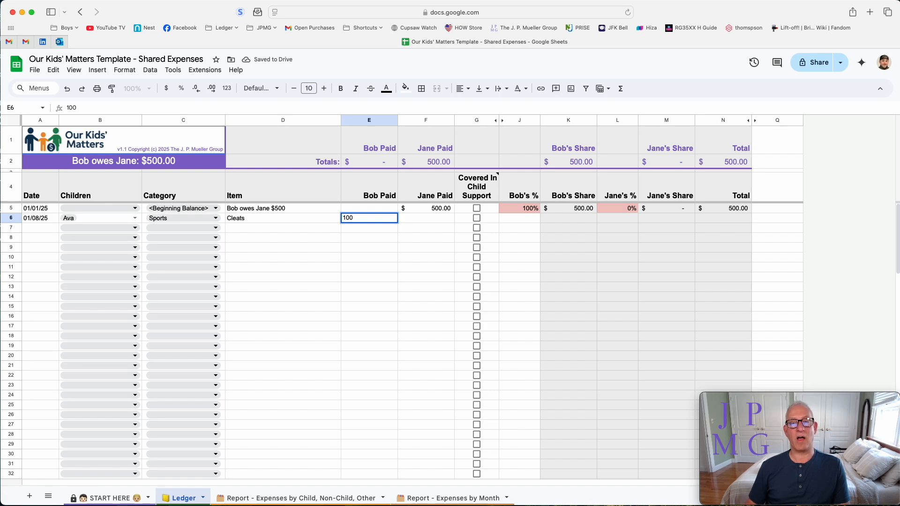
key("Return")
key("Up")
key("Right")
key("Right")
key("Right")
key("Right")
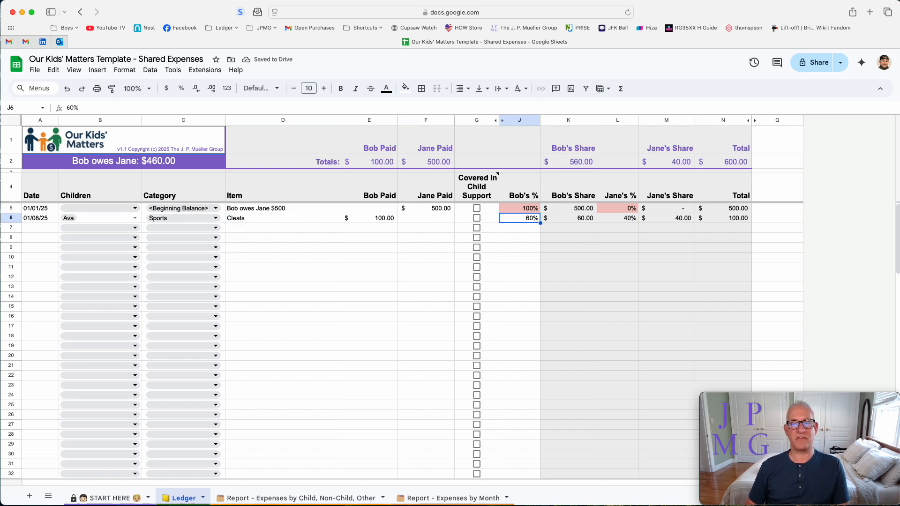
Mark the cleats expense in row 6 as covered in child support
key("Right")
key("Right")
key("Left")
key("Left")
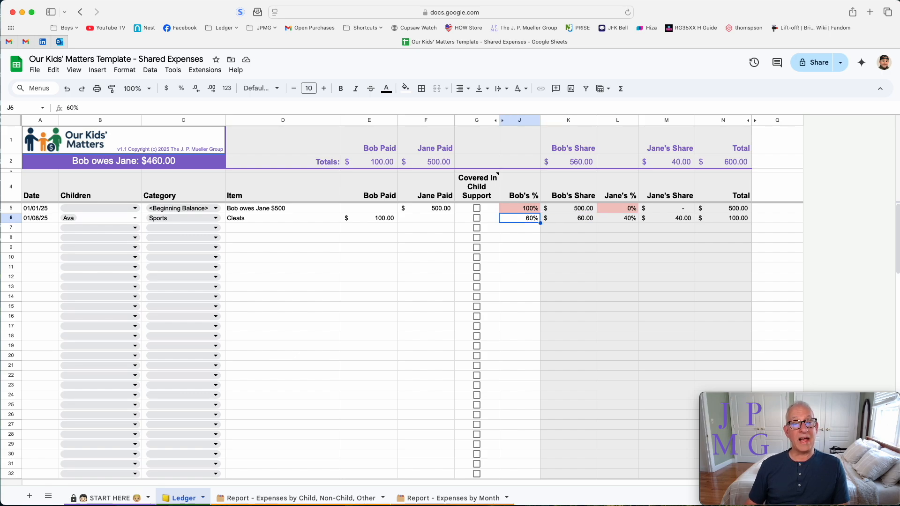
left_click(477, 221)
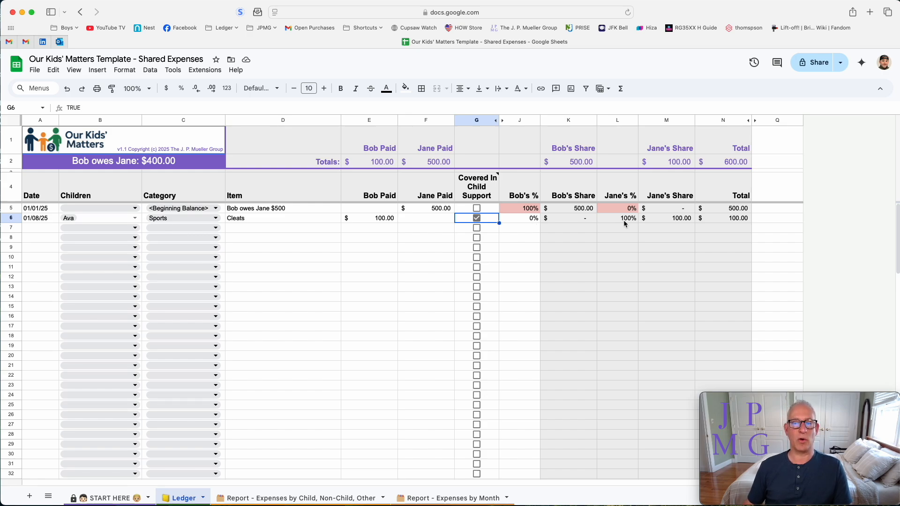
Date the row 7 expense 1/12 and assign it to the first child in the list
left_click(38, 229)
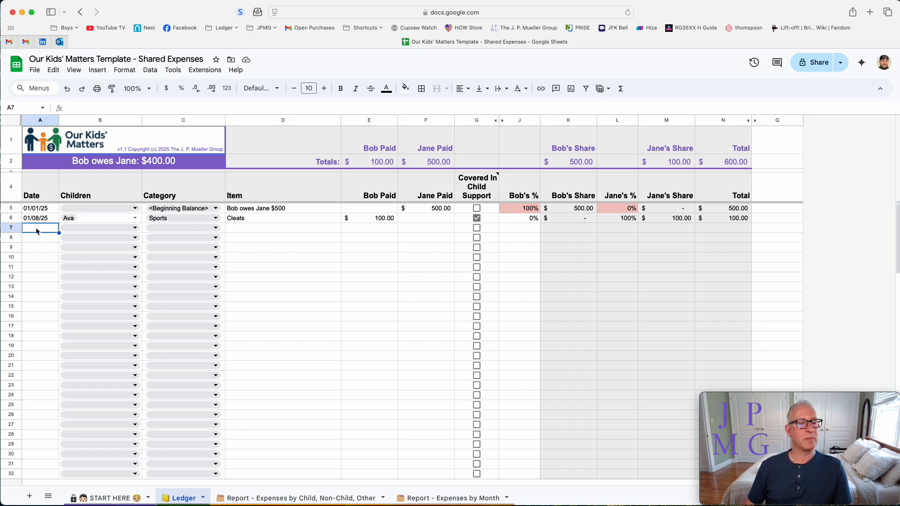
type("1/12")
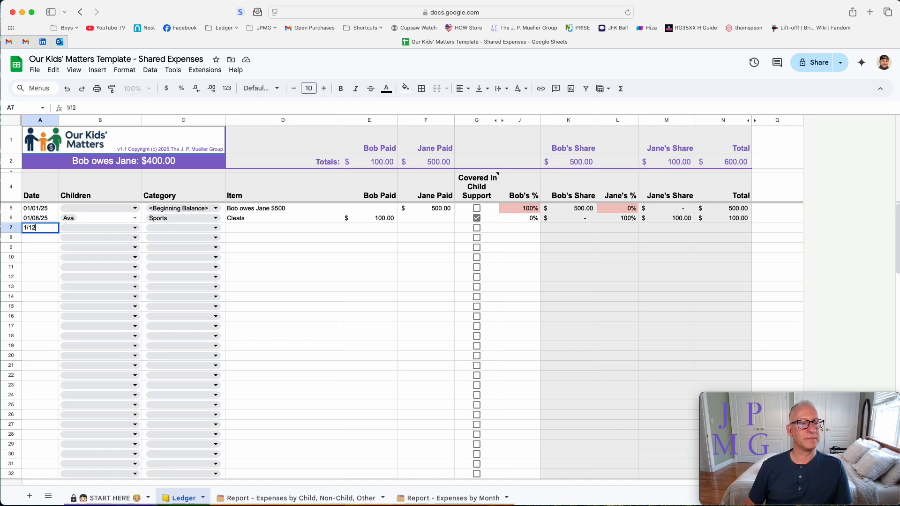
key("Tab")
left_click(135, 227)
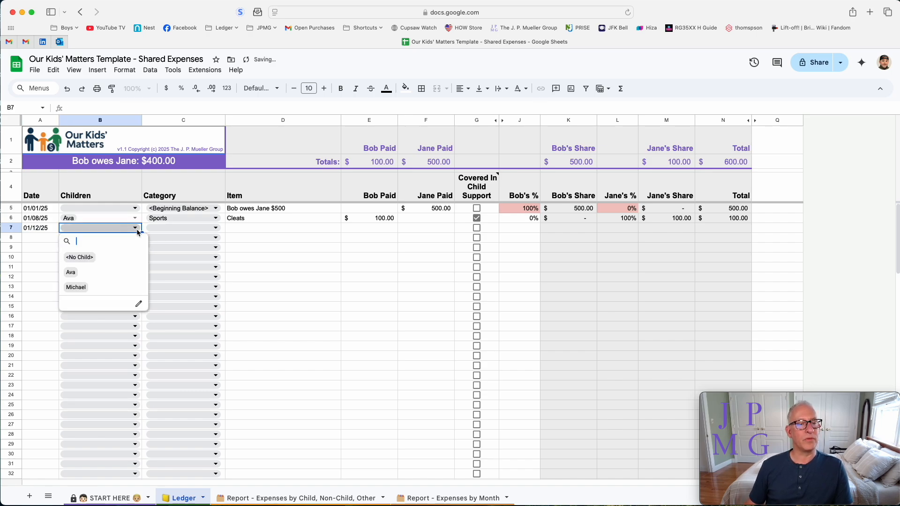
left_click(97, 273)
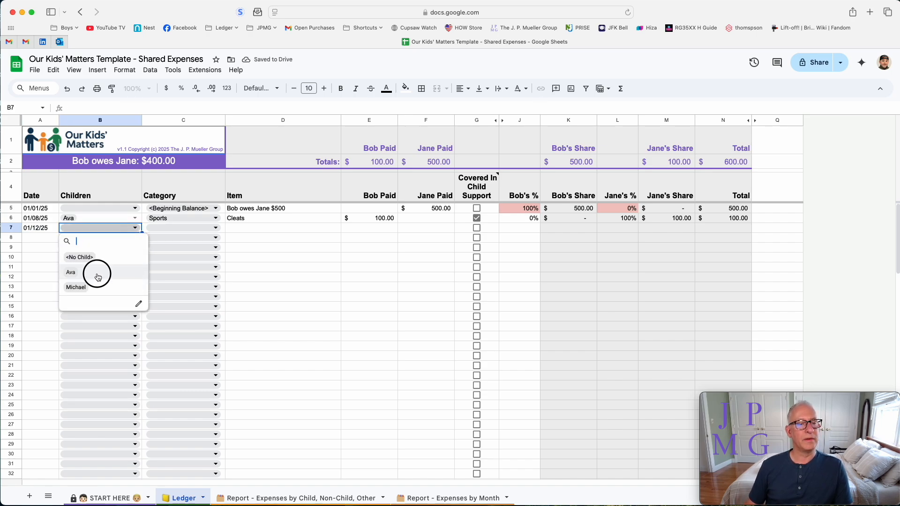
Set the category of the row 7 expense to Sports and enter "Socks, Soccer Ball" as its item
left_click(215, 229)
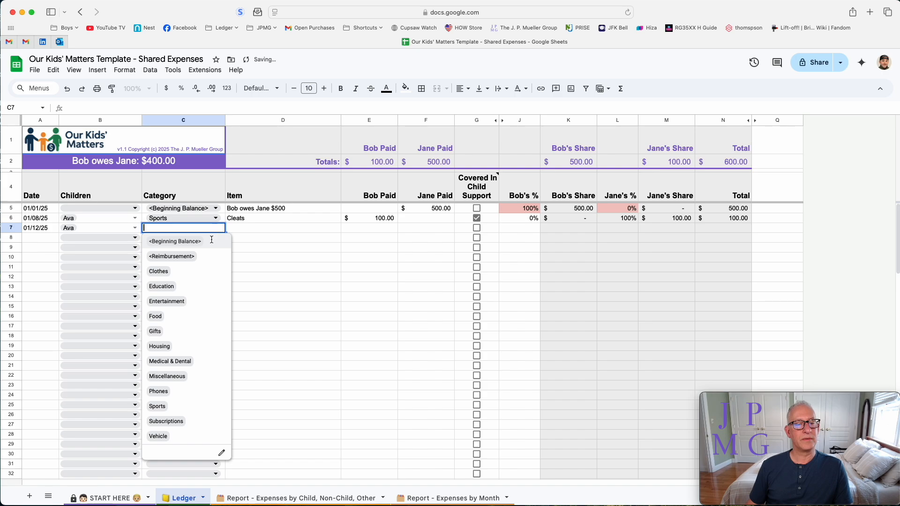
left_click(172, 406)
left_click(254, 228)
type("S")
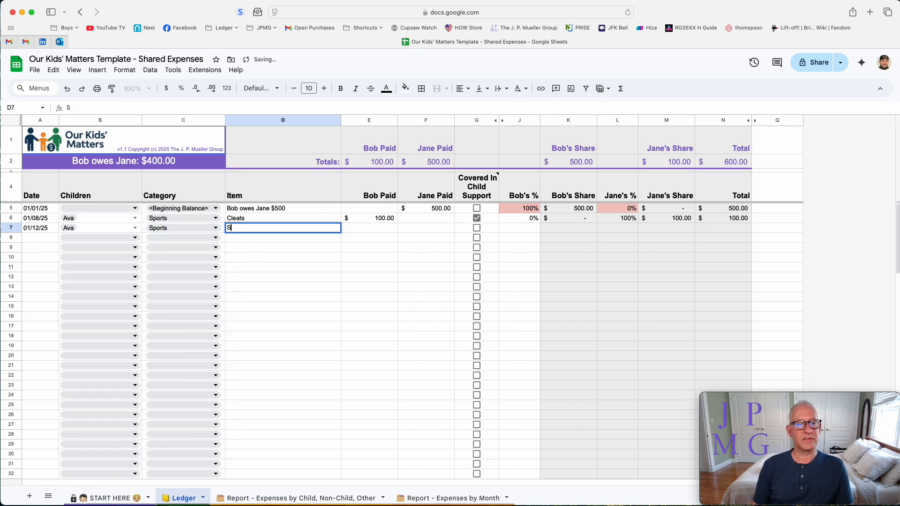
type("ocks, S")
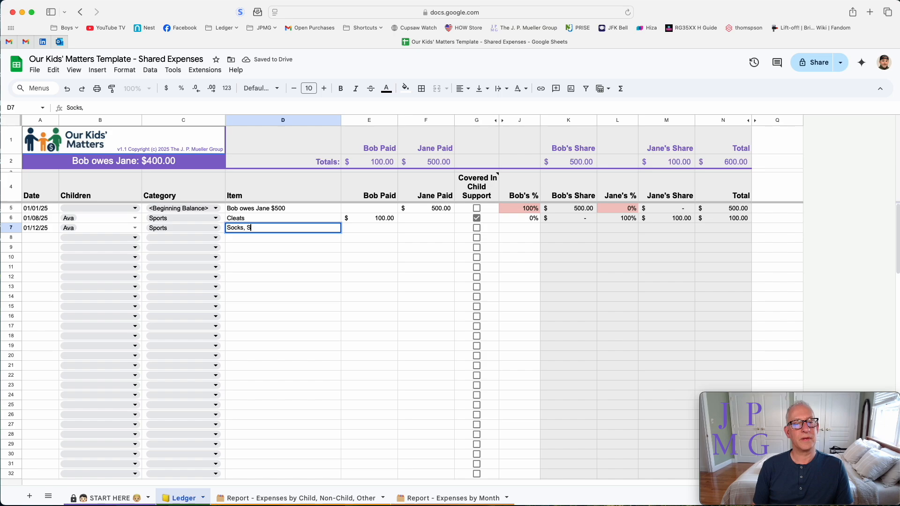
type("occer Ball")
key("Tab")
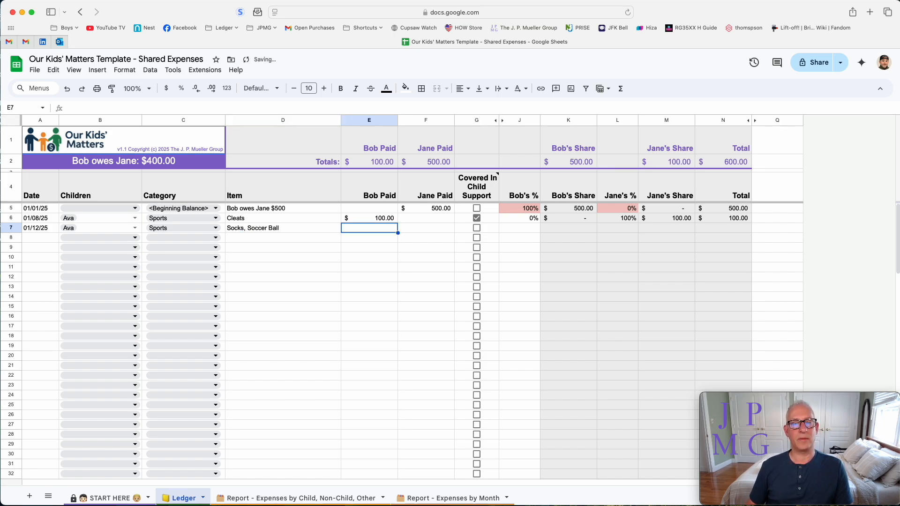
Enter 56 as the amount paid by Parent 1 in row 7 and mark the expense as covered in child support
type("56")
key("Tab")
key("Tab")
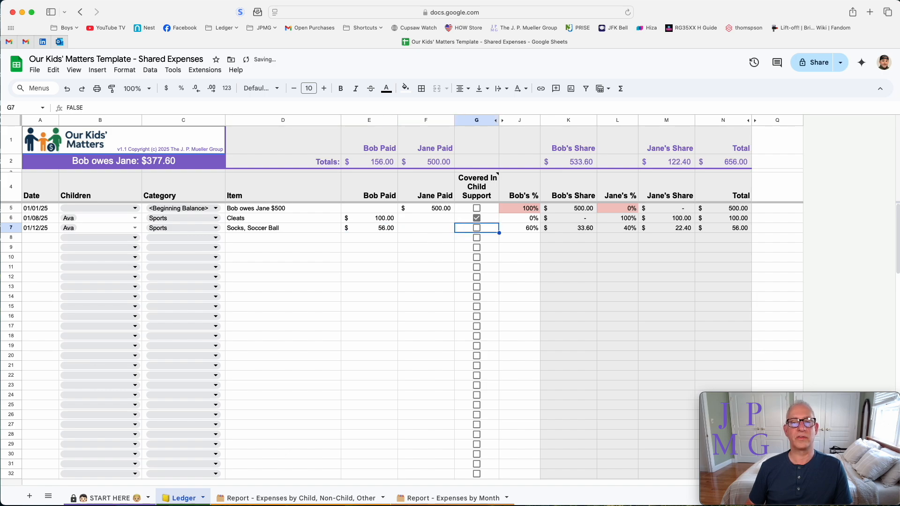
left_click(477, 228)
type("+")
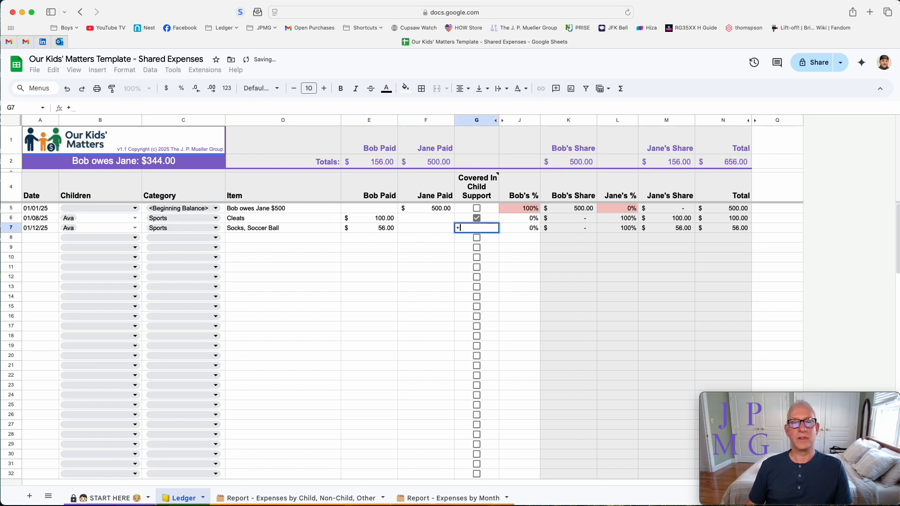
key("Escape")
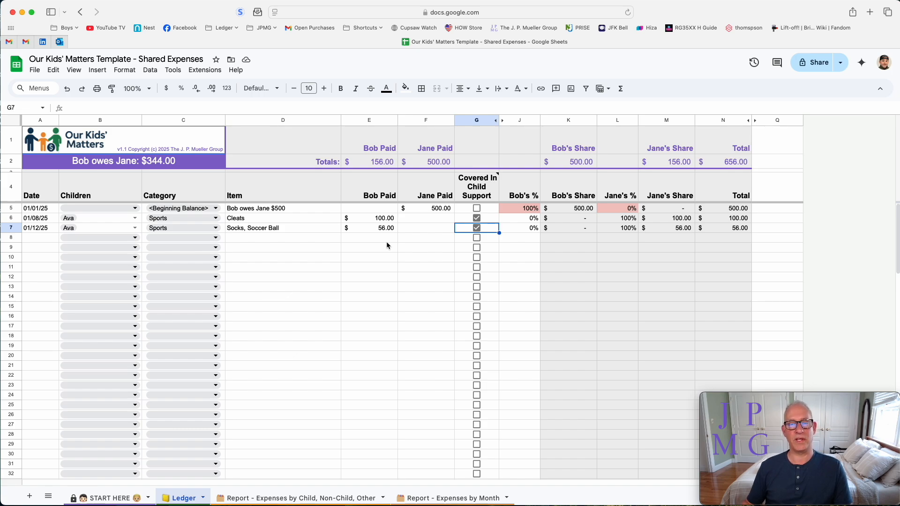
Date the row 8 expense 2/06 and assign it to the second child in the list
left_click(38, 239)
type("2/")
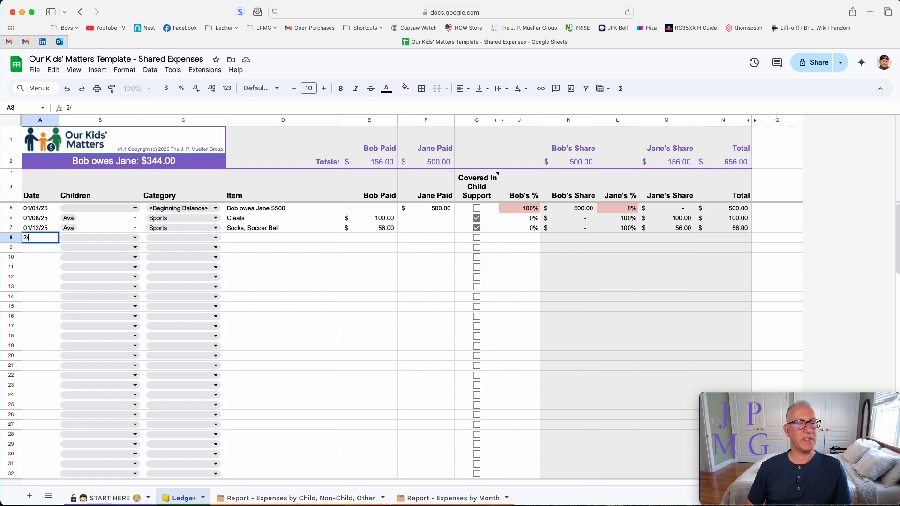
type("06")
key("Tab")
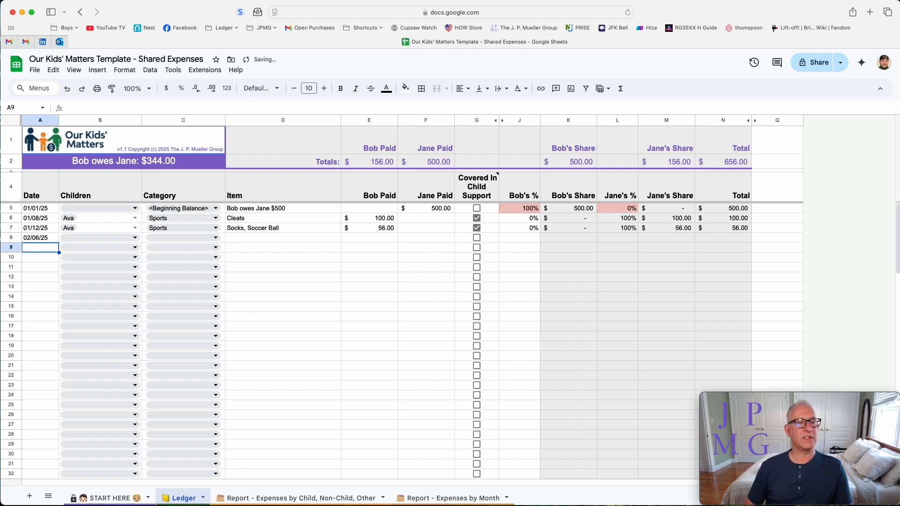
left_click(134, 238)
left_click(108, 297)
Set the category of the row 8 expense to Food and enter School Lunch as its item
left_click(216, 238)
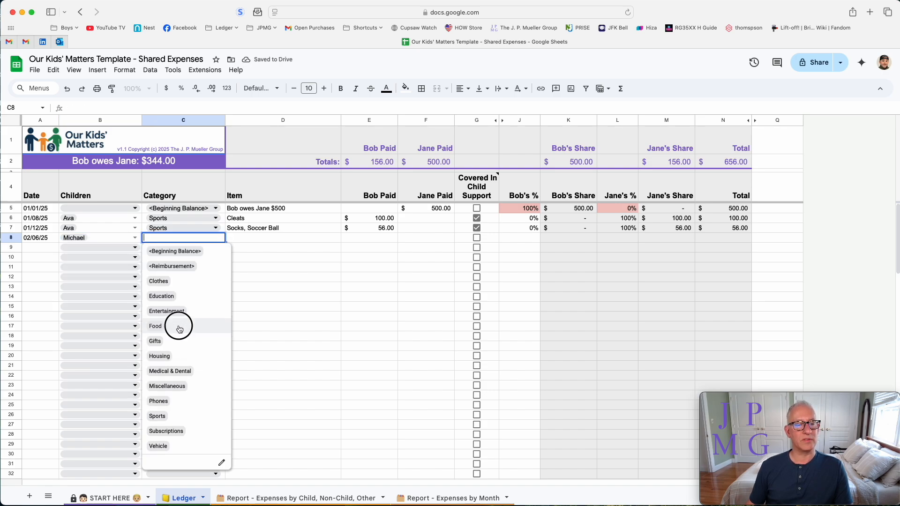
left_click(177, 326)
left_click(260, 244)
type("Sch")
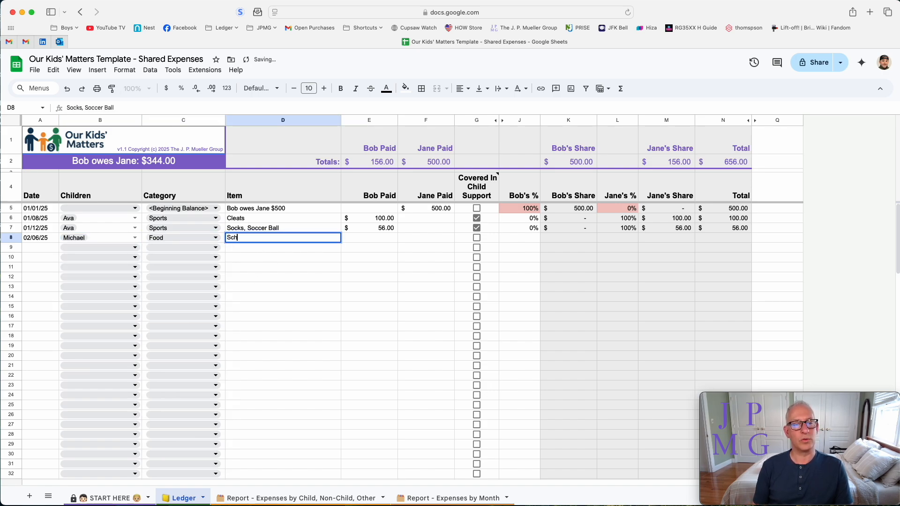
type("ool Lunch")
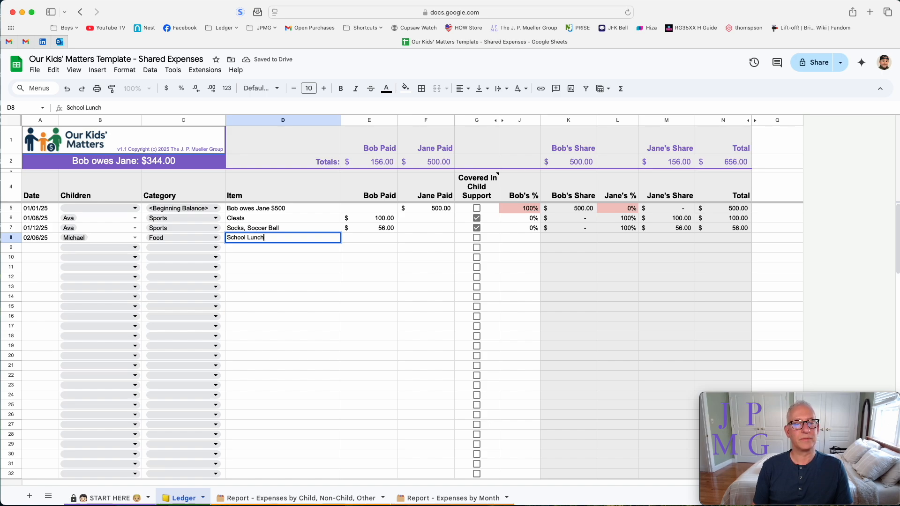
key("Tab")
Enter 60 as the amount paid by Parent 2 in row 8 and mark the school lunch as covered in child support
key("Tab")
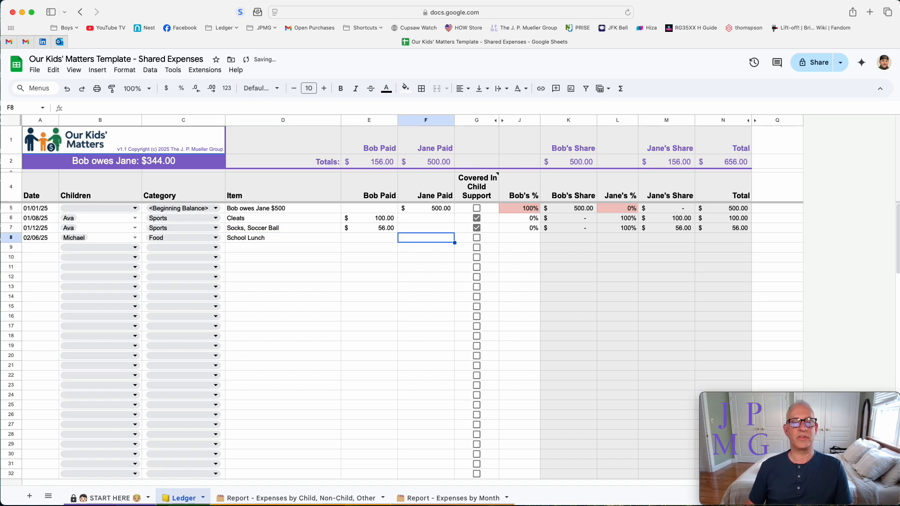
type("60")
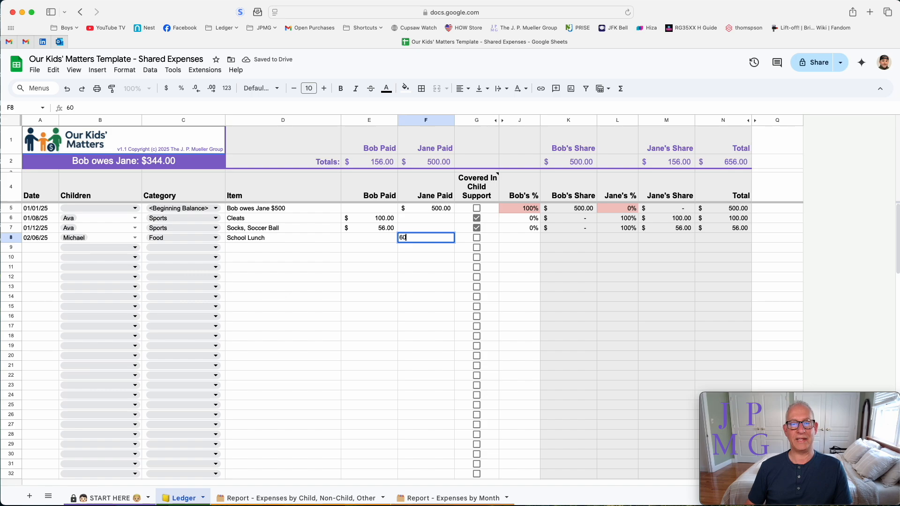
key("Return")
key("Up")
key("Right")
key("Right")
key("Right")
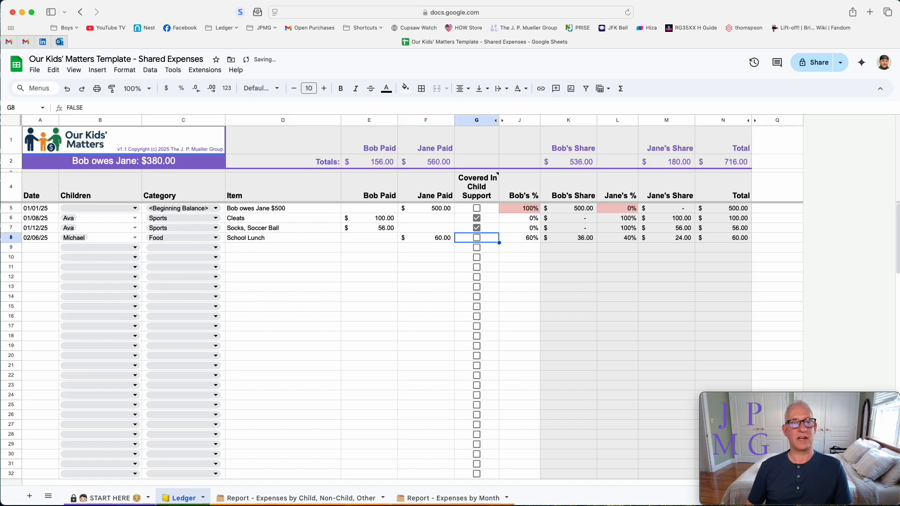
left_click(476, 238)
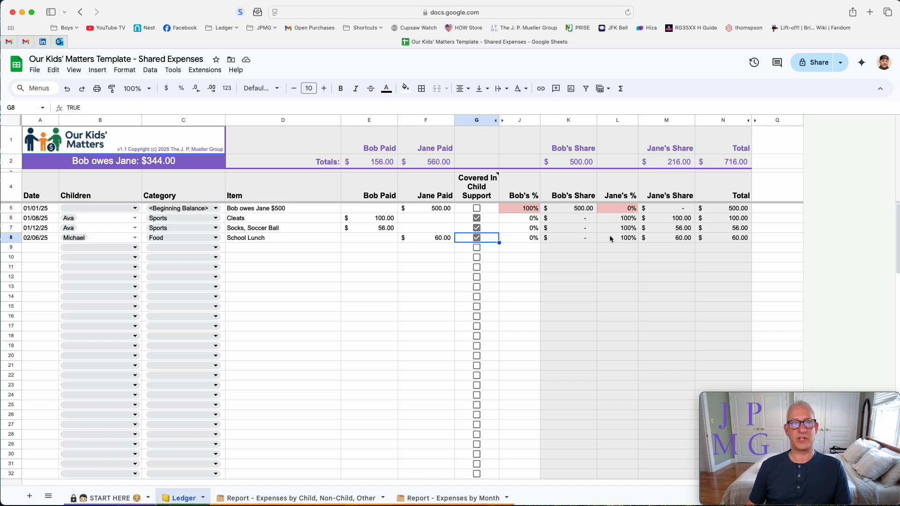
Check the overall balance owed against the school lunch payment, ending on the date cell of row 9
left_click(172, 162)
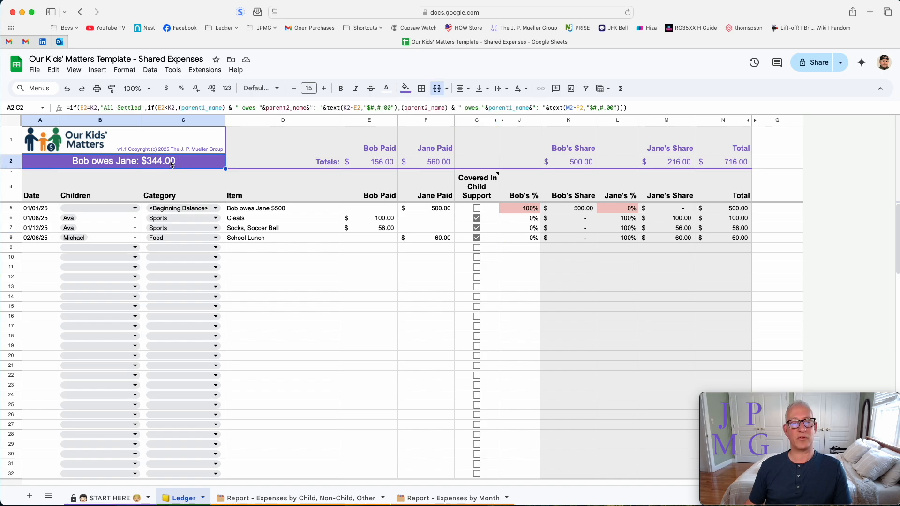
left_click(439, 241)
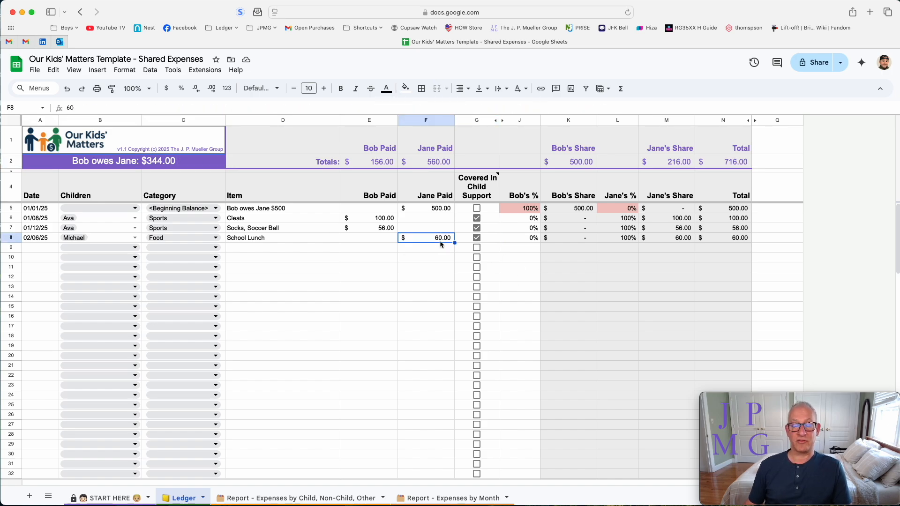
left_click(25, 244)
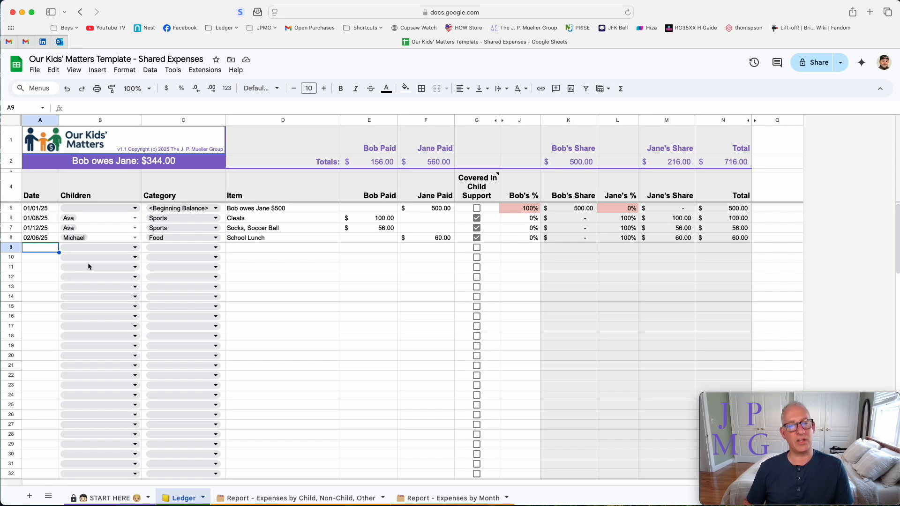
Date the row 9 expense 2/10/25 and assign it to the second child in the list
type("2/")
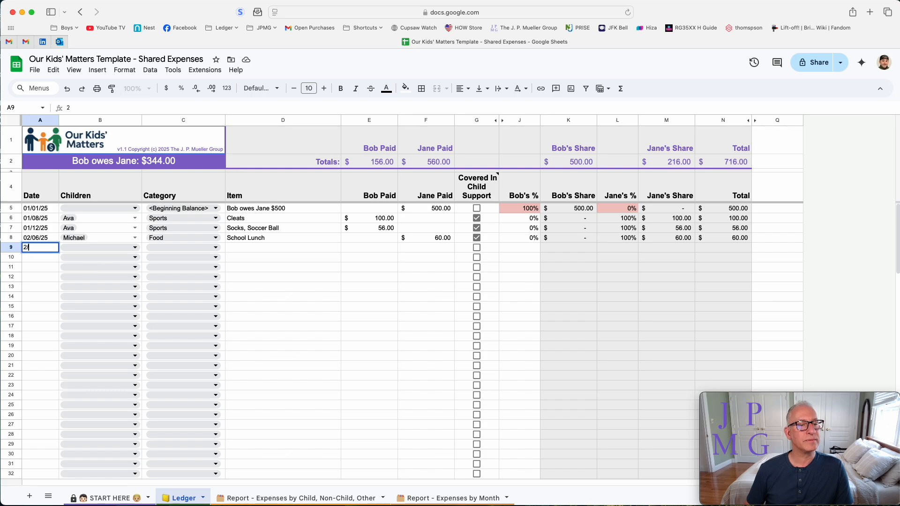
type("10/25")
key("Return")
key("Right")
key("Up")
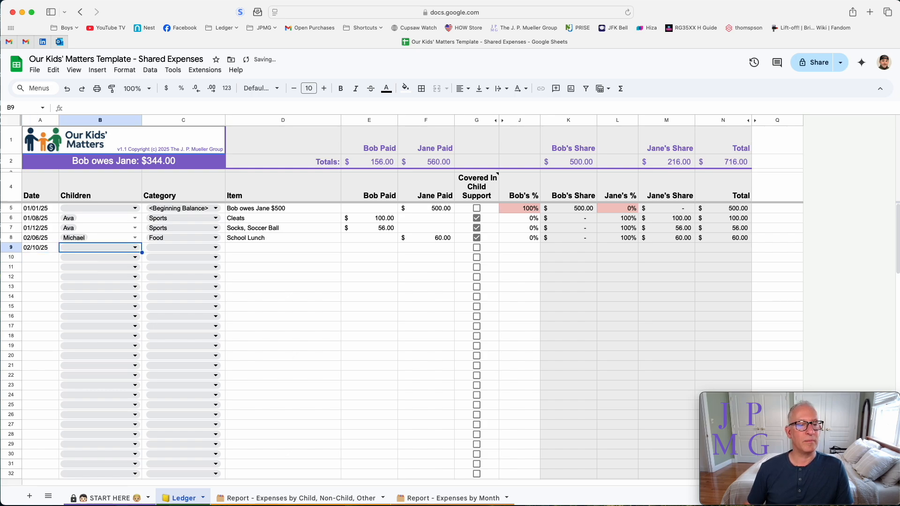
left_click(135, 247)
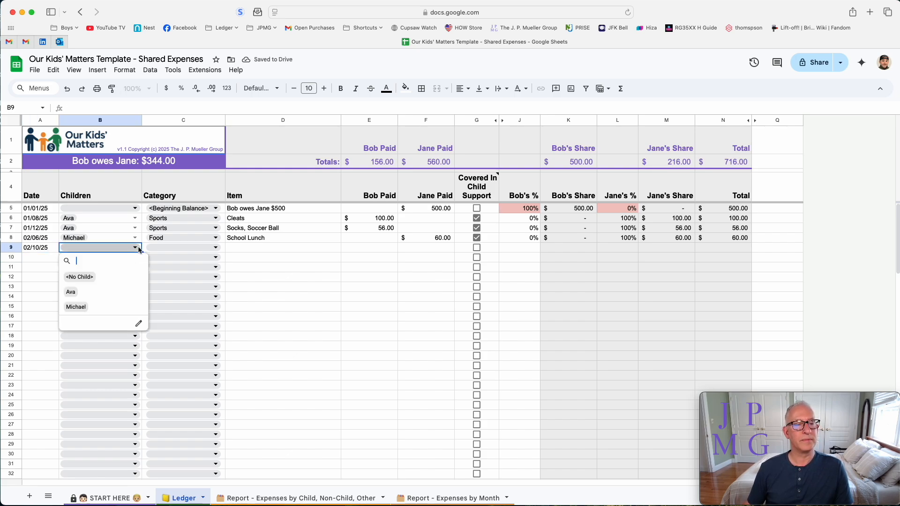
left_click(86, 310)
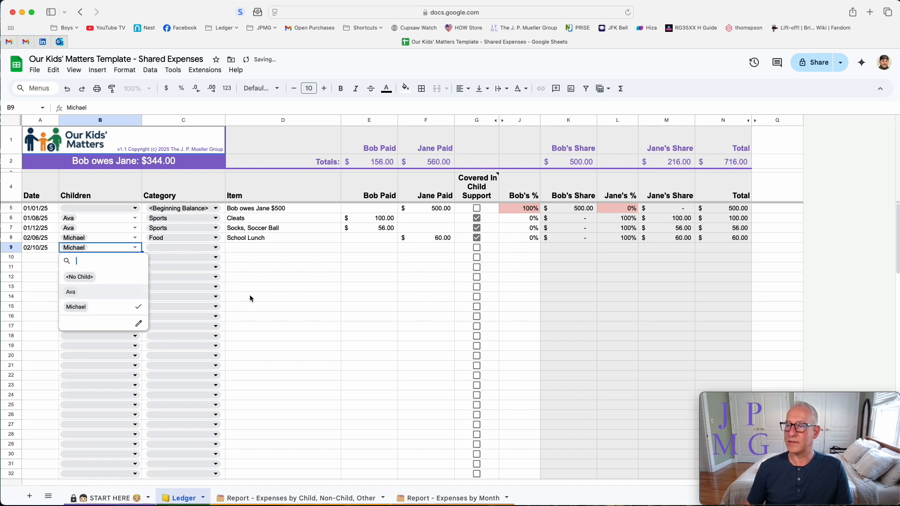
Set the category of the row 9 expense to Clothes and enter Jeans as its item
left_click(184, 246)
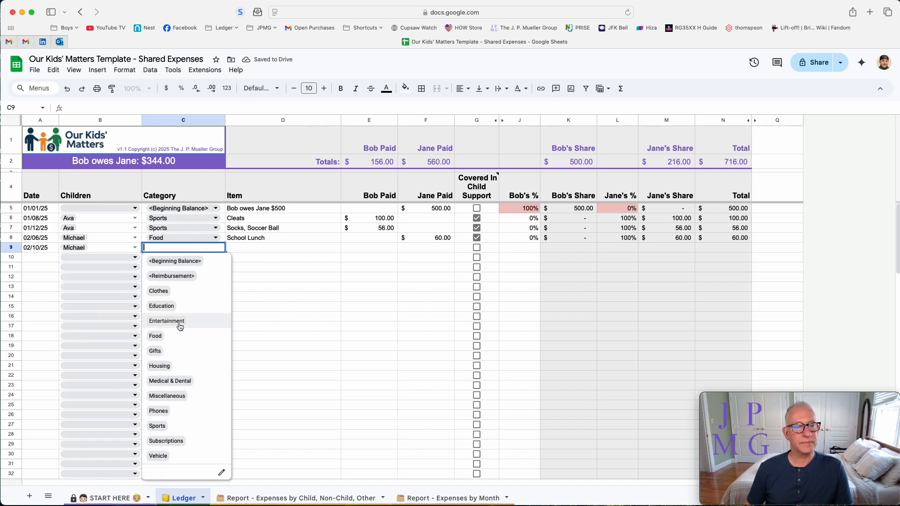
left_click(159, 291)
left_click(256, 251)
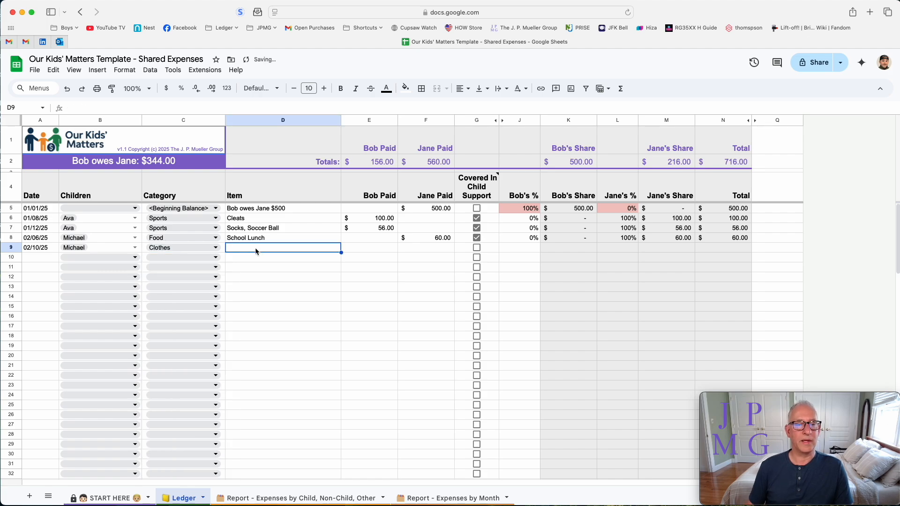
type("J")
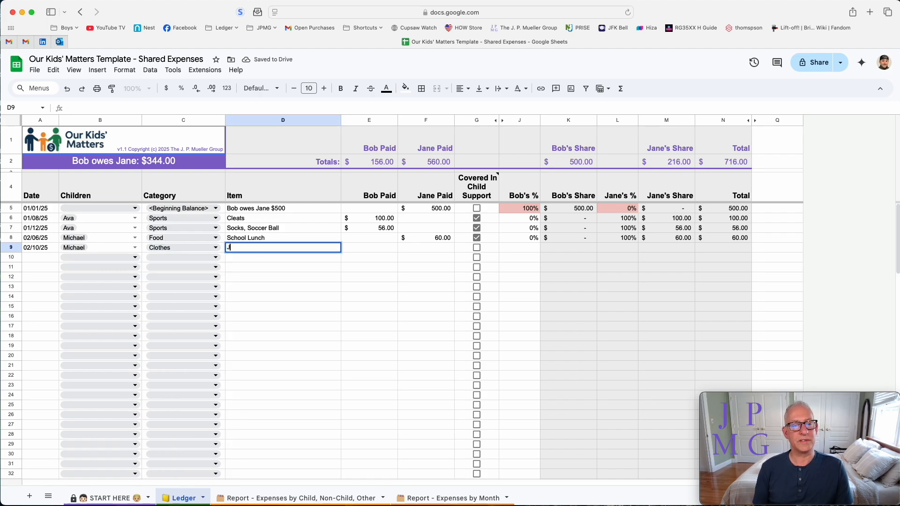
type("eans")
key("Tab")
Enter 80 as the amount paid by Parent 2 for the jeans and mark the expense as covered in child support
key("Tab")
type("80")
key("Tab")
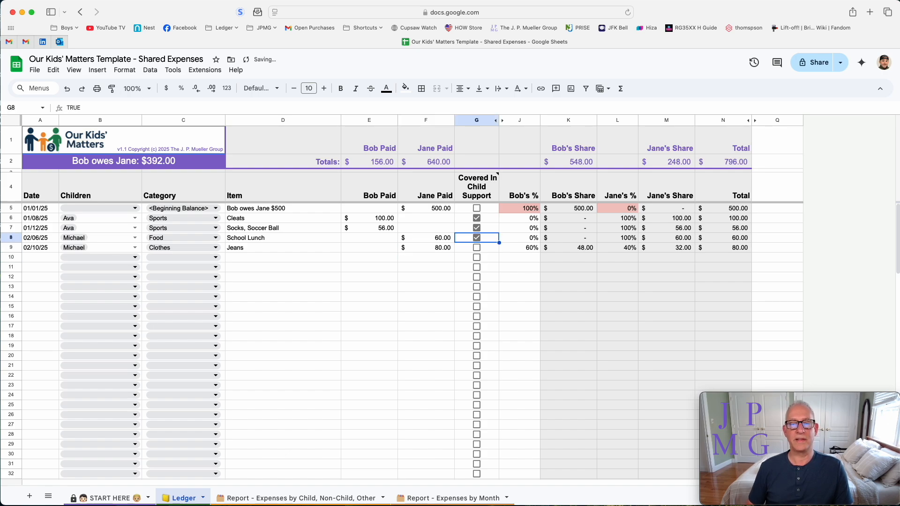
left_click(476, 248)
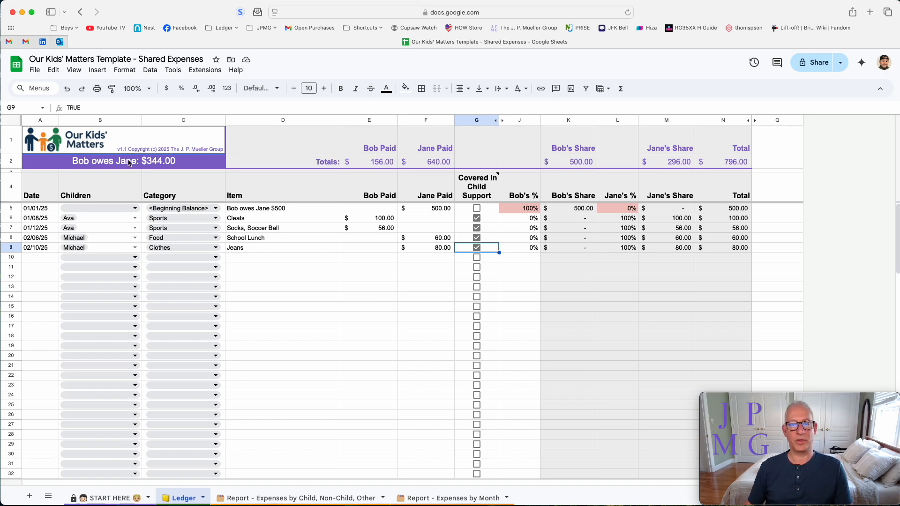
Date the row 10 expense 2/22 and assign it to the second child in the list
left_click(40, 258)
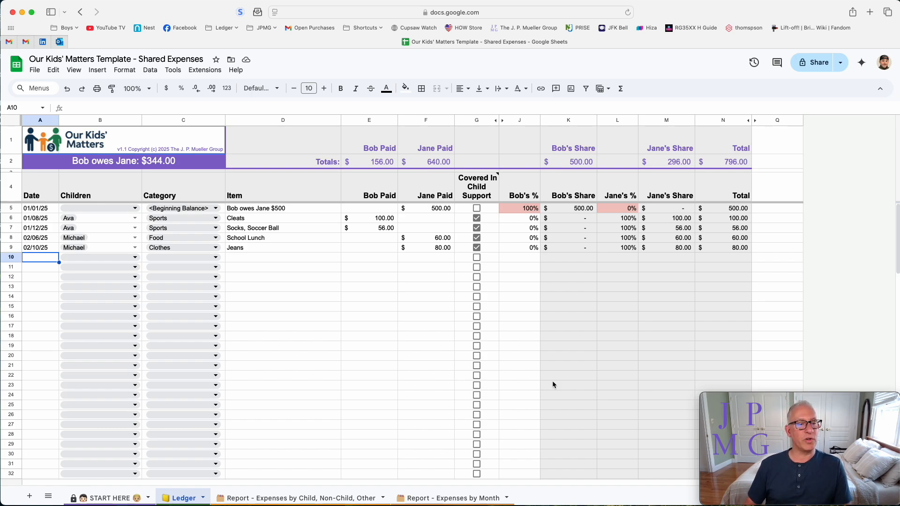
type("2")
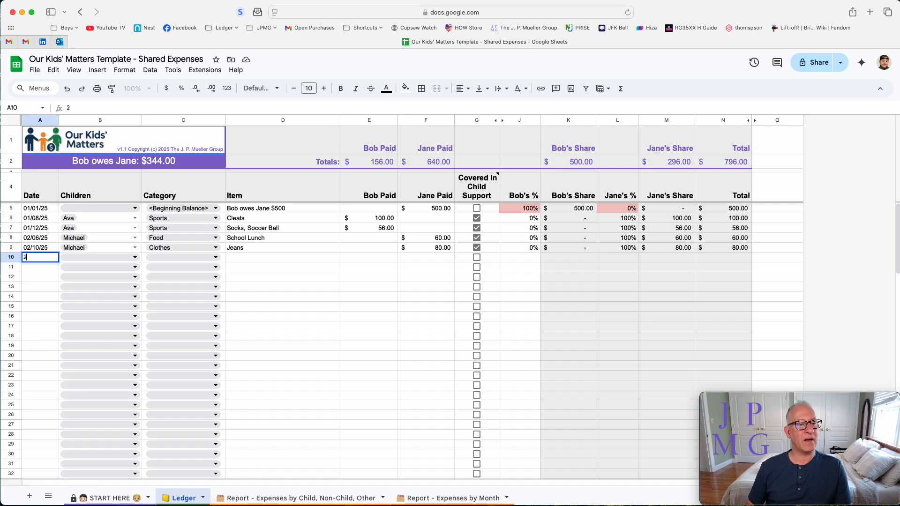
type("/22")
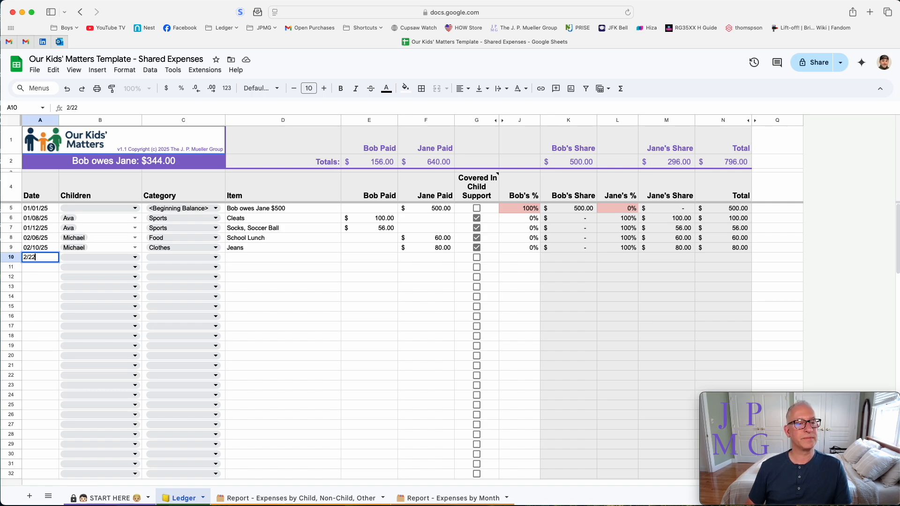
key("Tab")
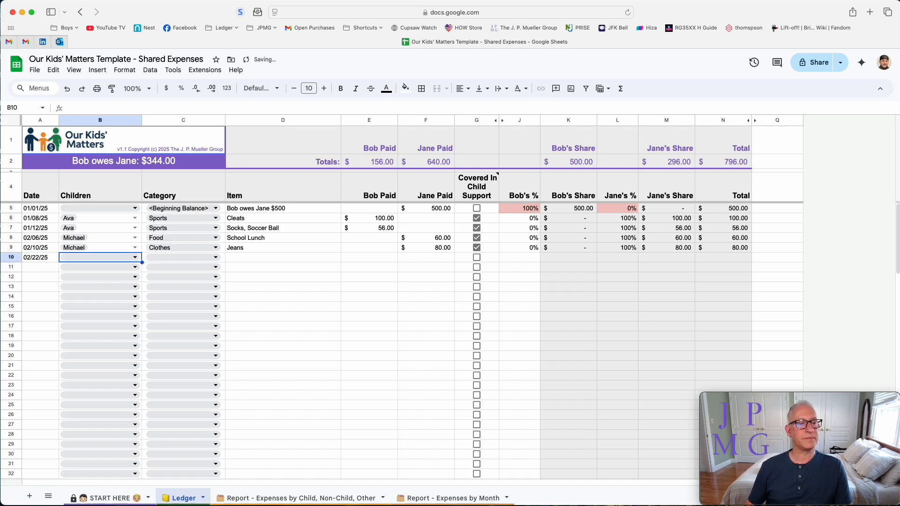
left_click(135, 257)
left_click(76, 317)
Set the category of the row 10 expense to Entertainment and enter Summer Camp as its item
left_click(216, 258)
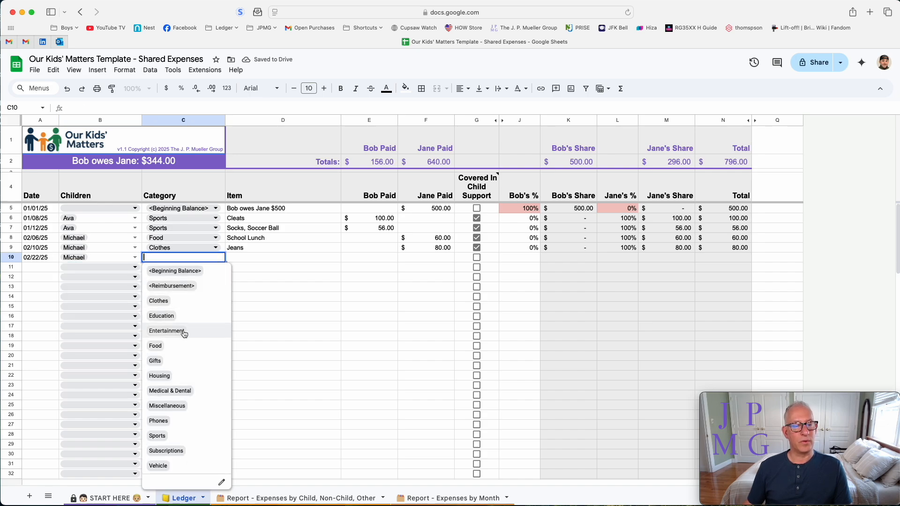
left_click(184, 331)
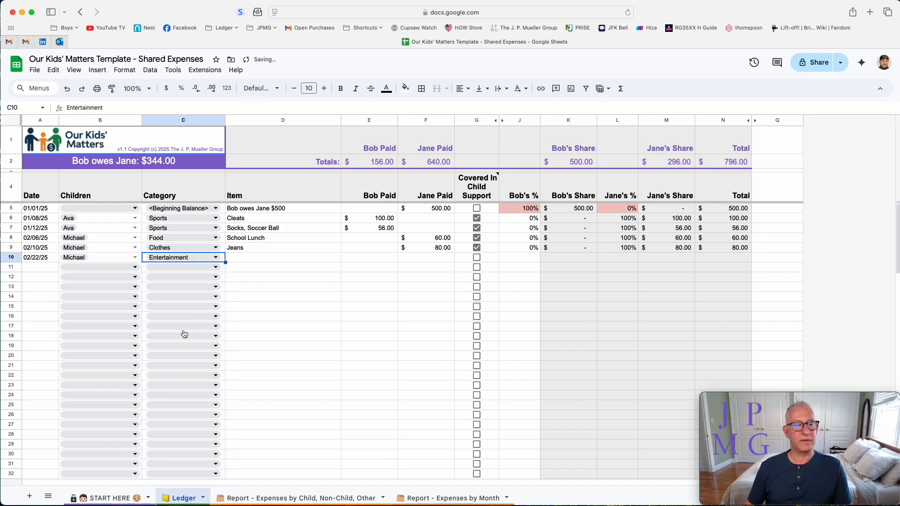
left_click(260, 258)
type("Summer Camp")
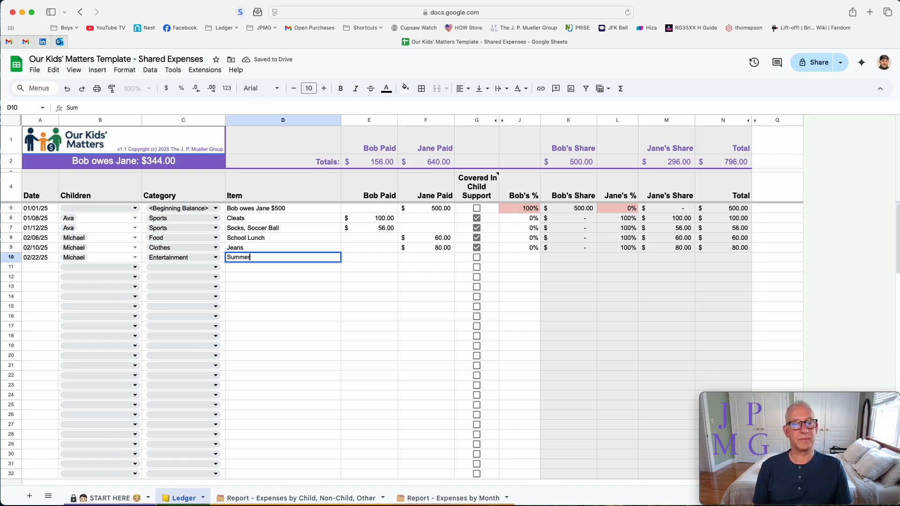
key("Return")
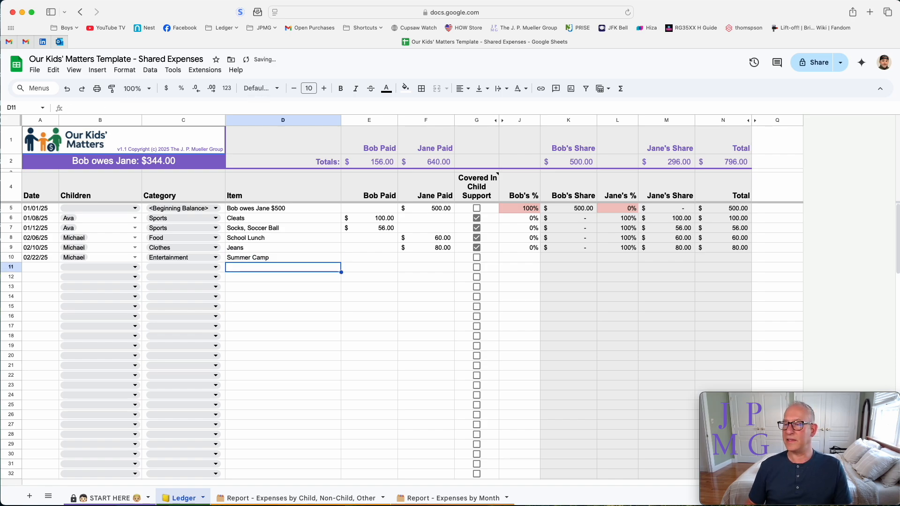
Enter 2500 as the amount paid by Parent 2 for the summer camp
key("Up")
key("Right")
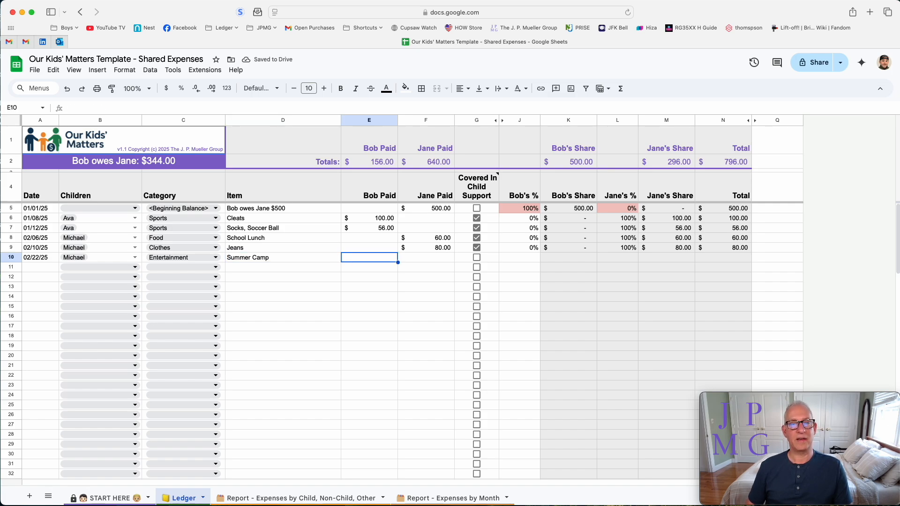
key("Right")
type("2500")
key("Return")
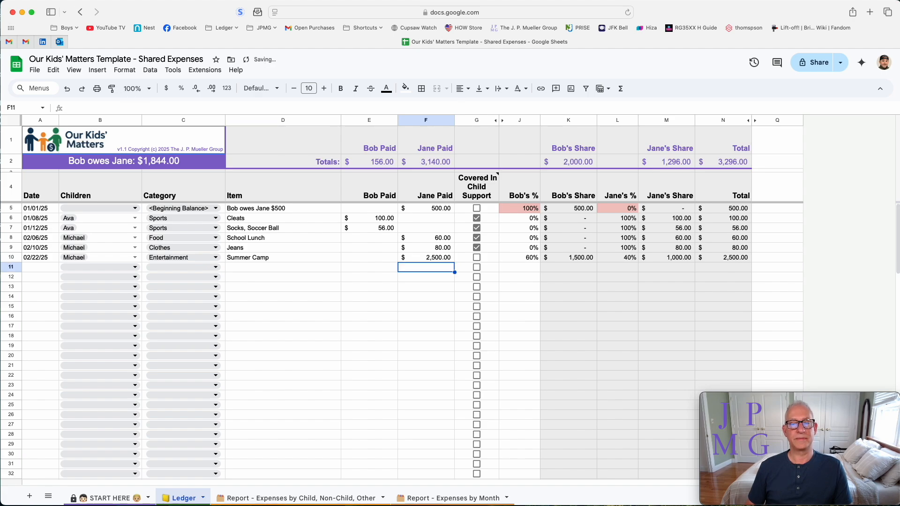
Examine how the summer camp cost is split between the parents' percentages and shares, and check the overall balance owed
key("Up")
key("Right")
key("Right")
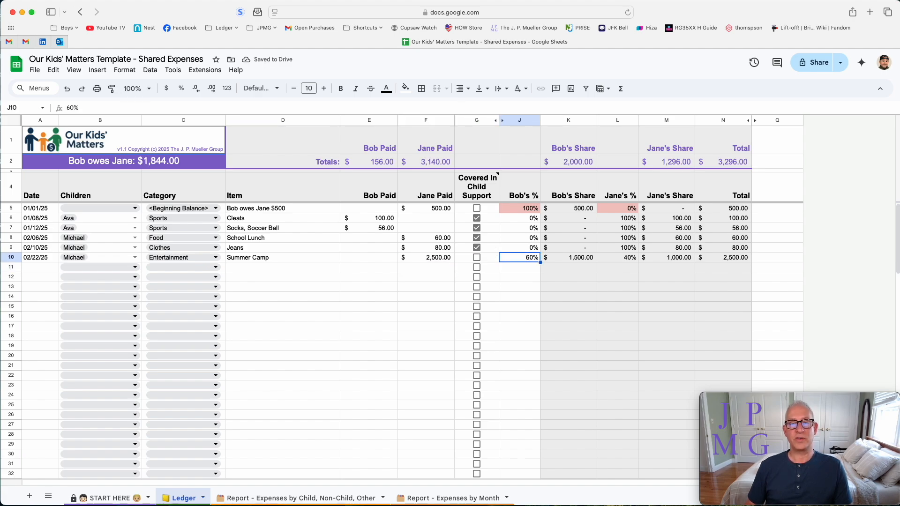
key("Right")
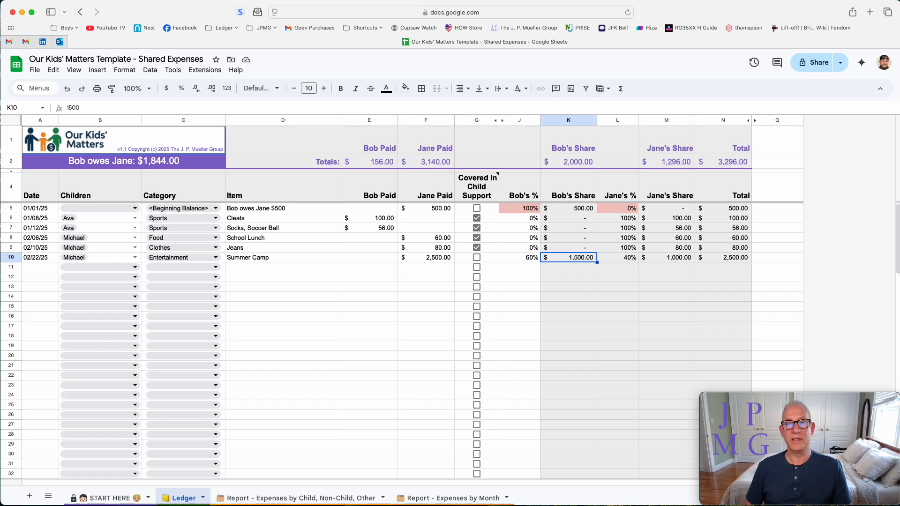
key("Right")
key("Right")
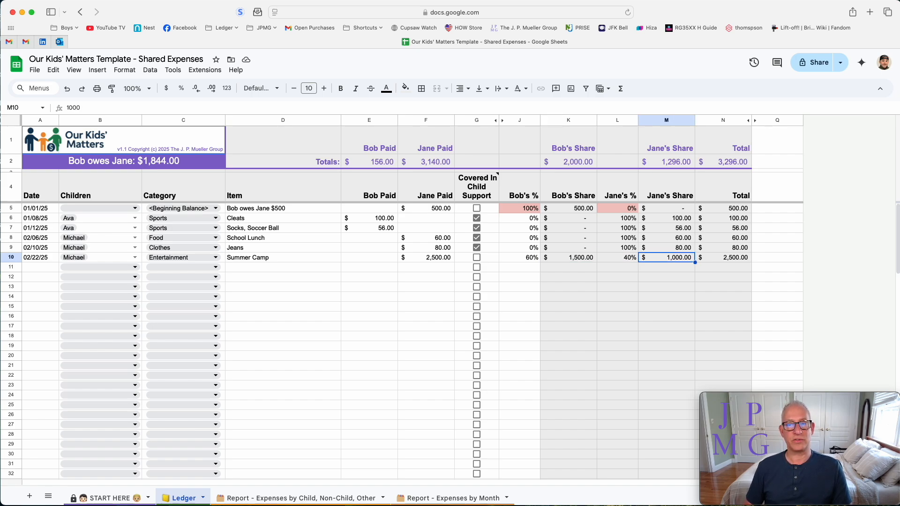
key("Left")
key("Left")
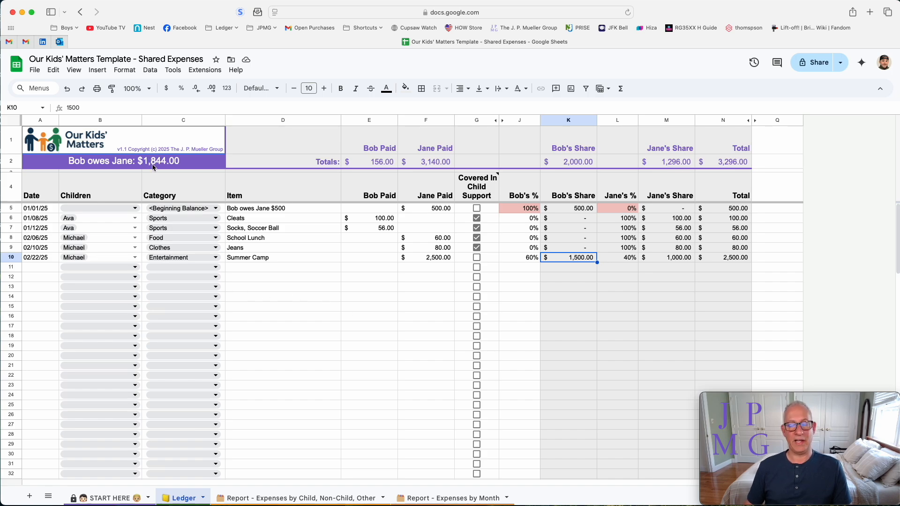
Date the row 11 expense 2/28 and assign it to the first child in the list
left_click(39, 266)
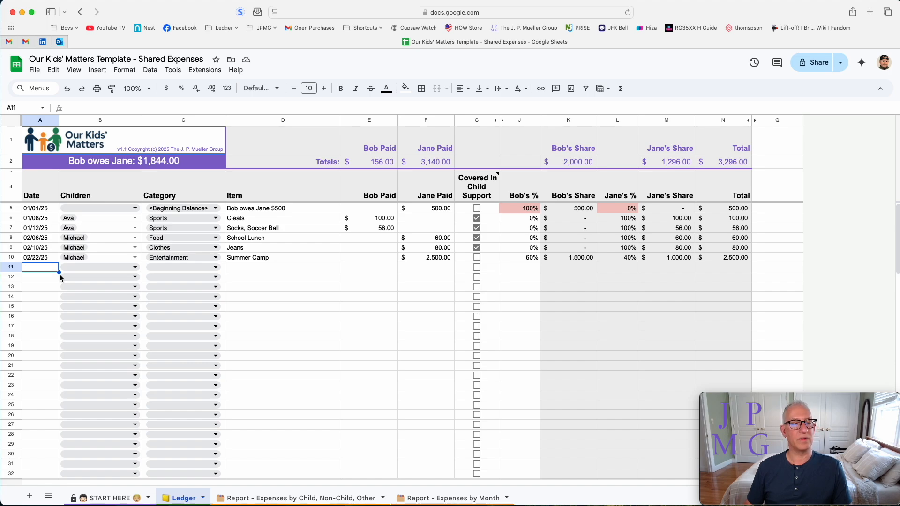
type("2/")
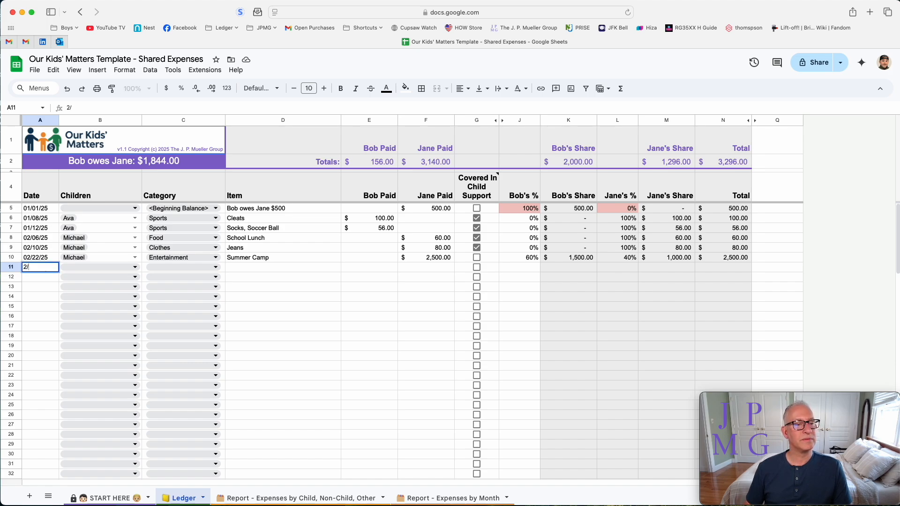
type("28")
key("Tab")
key("Tab")
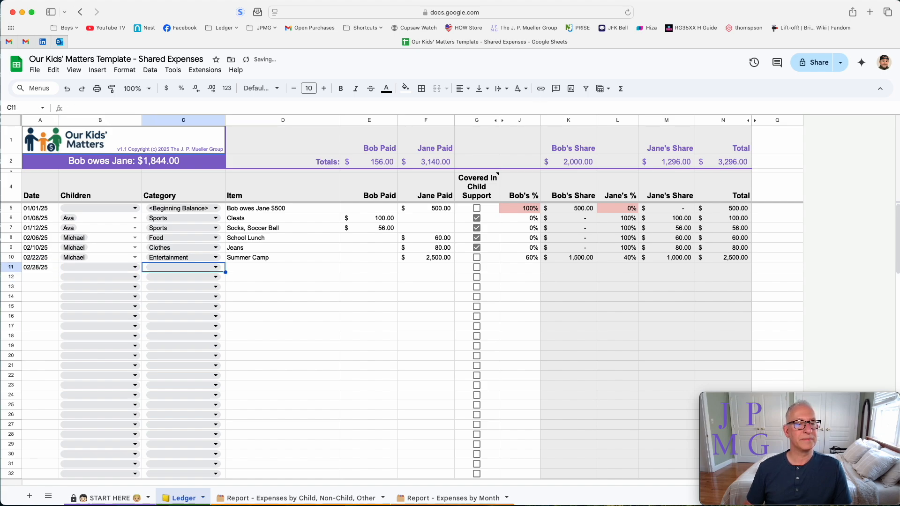
key("shift+Tab")
left_click(136, 268)
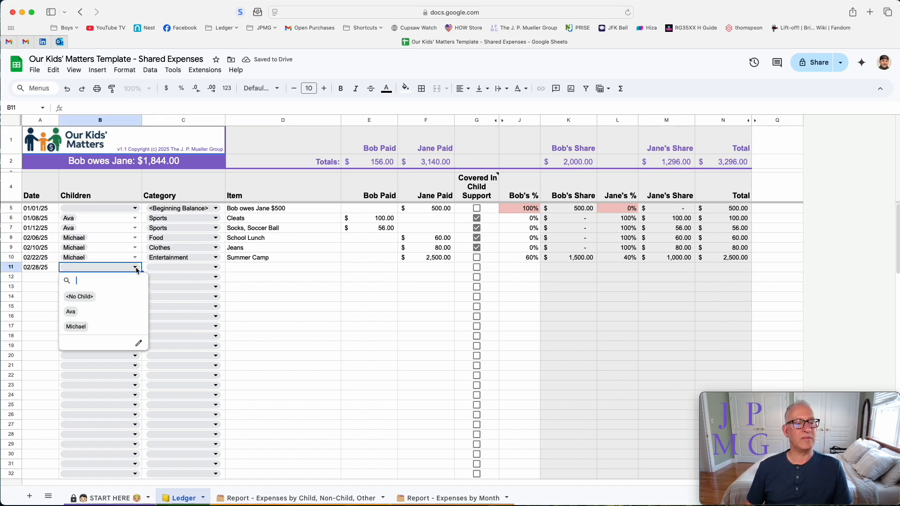
left_click(71, 312)
Set the category of the row 11 expense to Medical & Dental
left_click(215, 267)
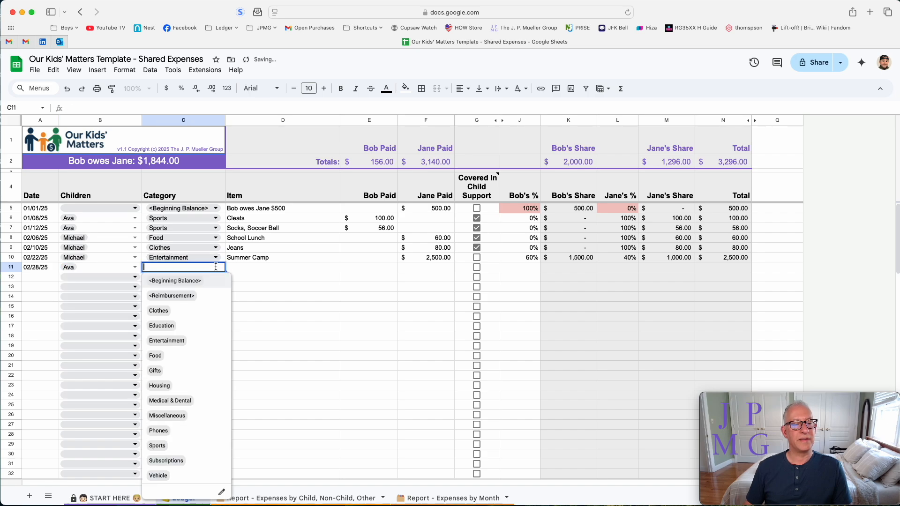
key("Down")
key("Down")
key("Down")
key("Down")
key("Down")
key("Down")
key("Down")
key("Down")
key("Return")
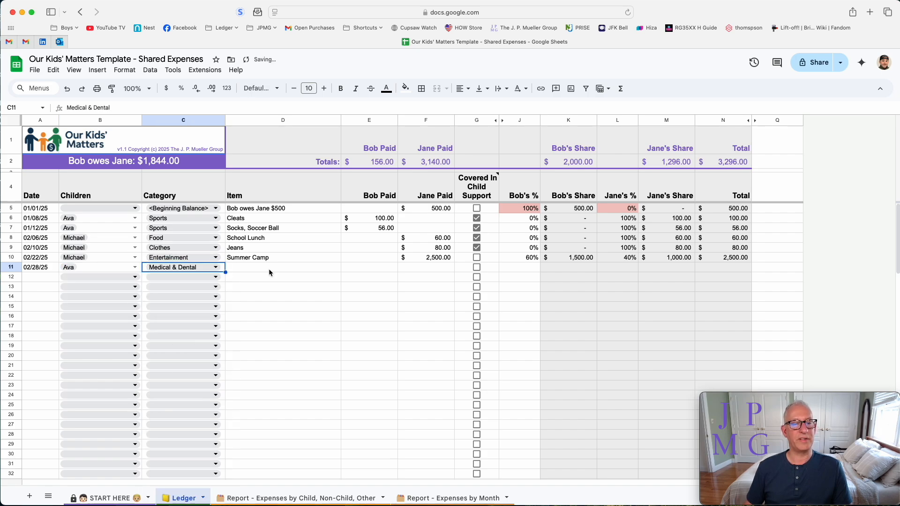
Enter Wisdom Teeth Removal as the row 11 item and 1800 as the amount paid by Parent 1
key("Tab")
type("W")
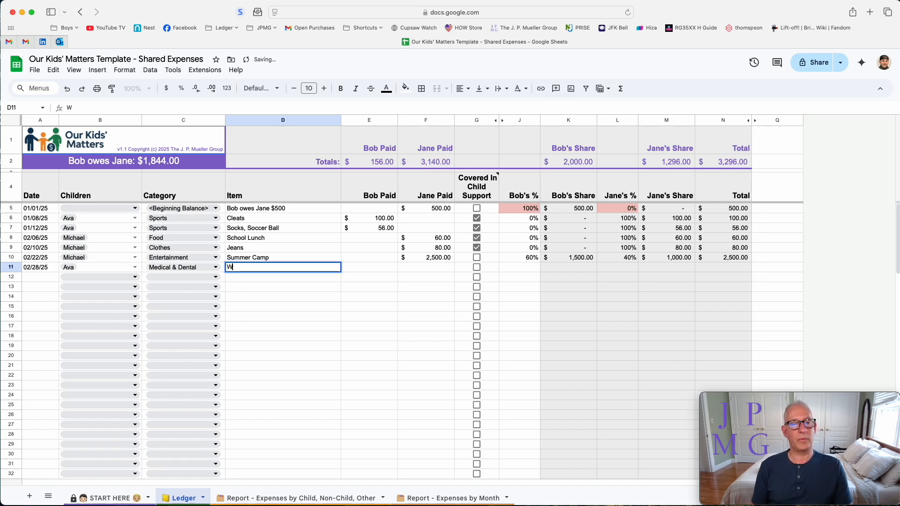
type("isdom Teeth Removal")
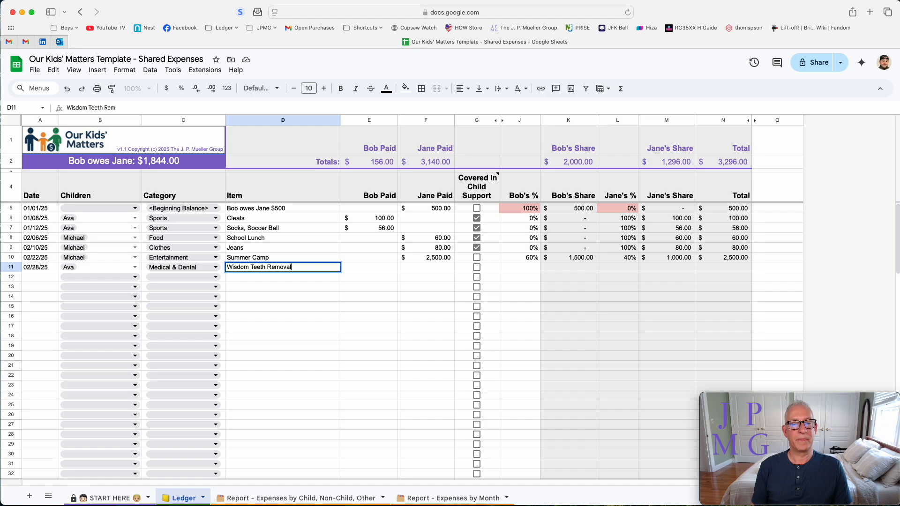
key("Tab")
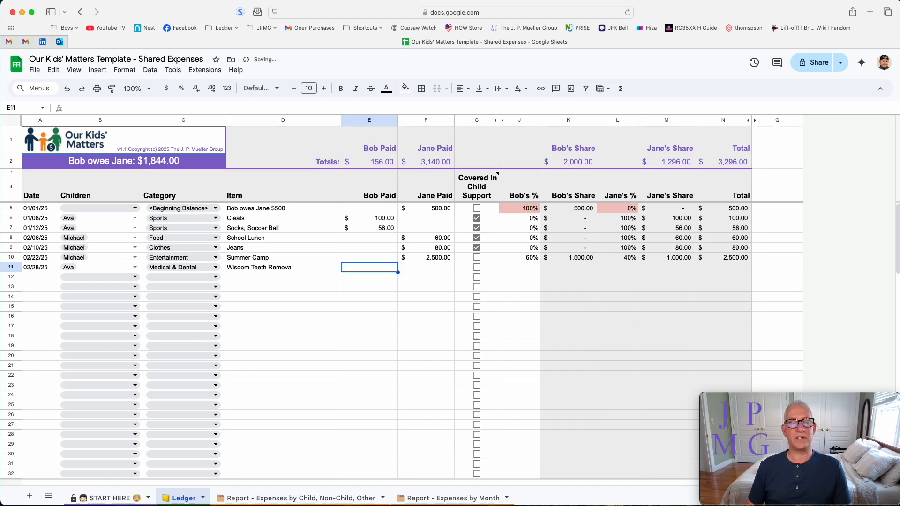
type("1,800")
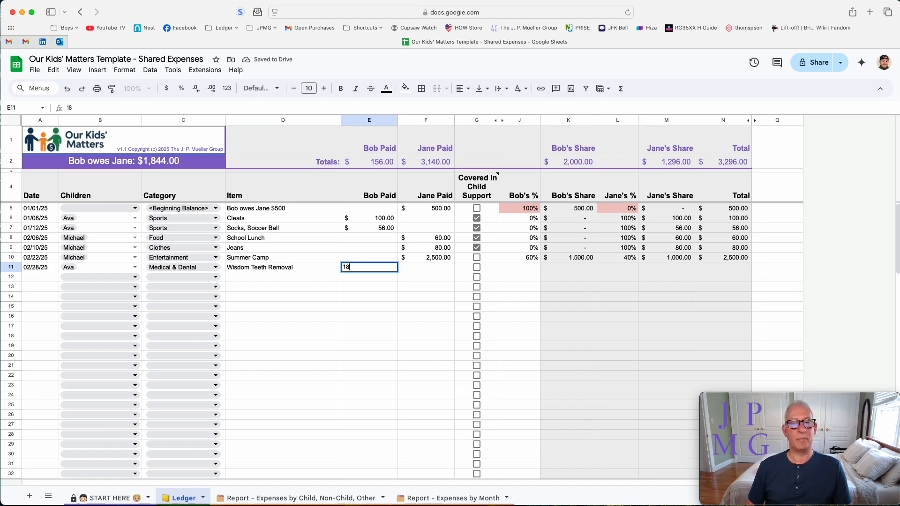
key("shift+Tab")
Examine how the wisdom teeth removal cost is divided between the two parents' shares in row 11
key("Tab")
key("Tab")
key("Tab")
key("Tab")
key("Tab")
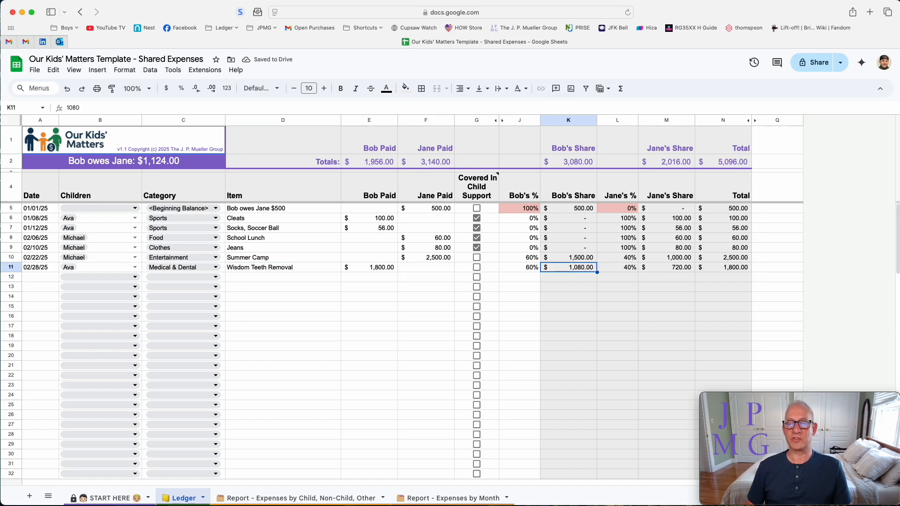
key("Tab")
key("Tab")
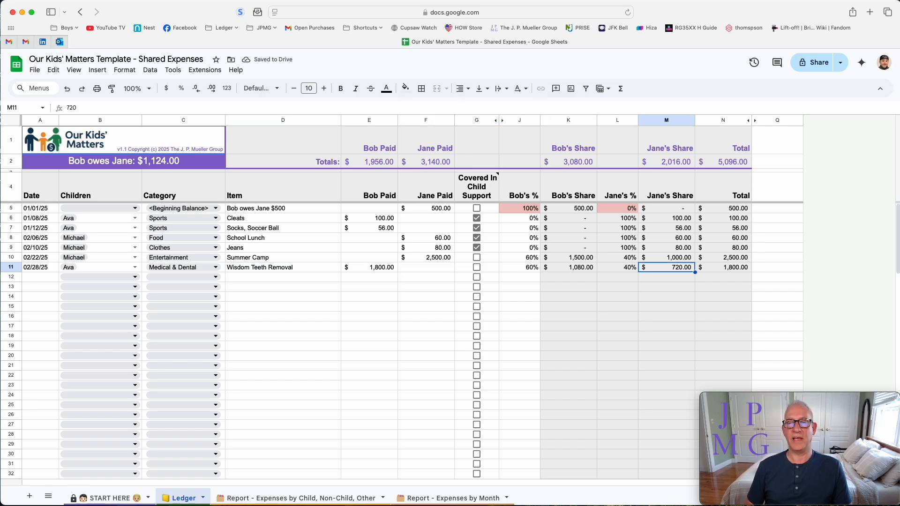
Date the row 12 expense 3/4/25 and assign it to the first named child in the list
key("shift+Tab")
key("shift+Tab")
key("shift+Tab")
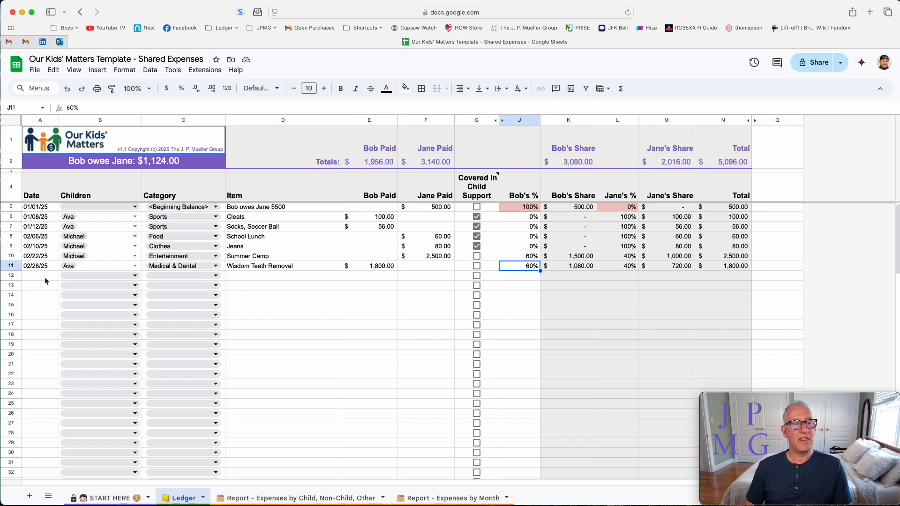
left_click(44, 277)
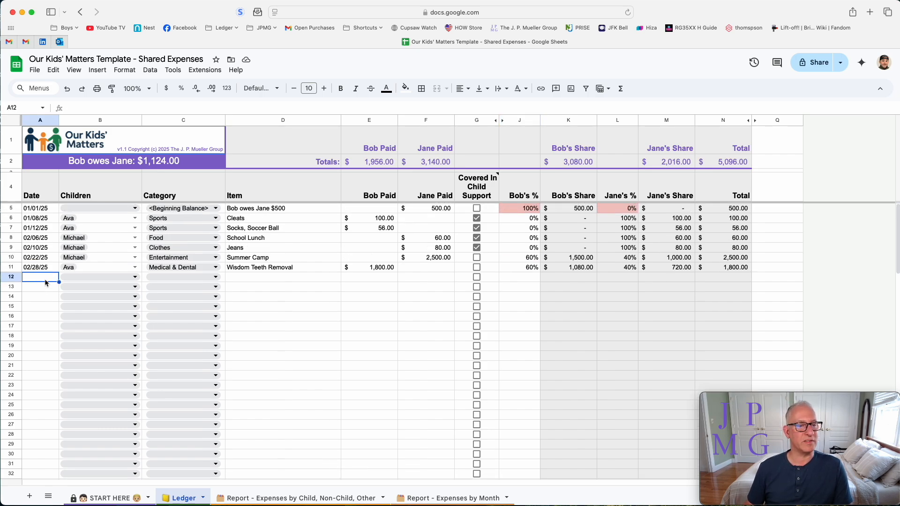
type("3/4/25")
key("Tab")
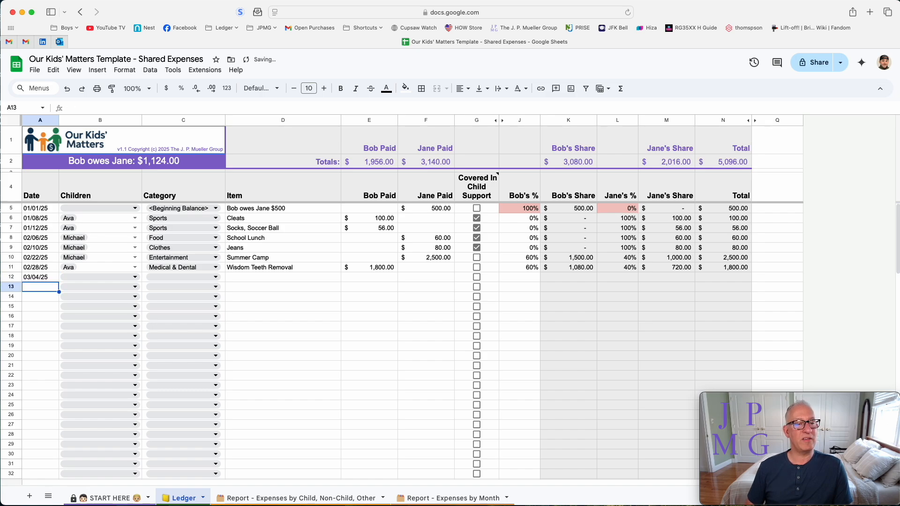
left_click(135, 277)
left_click(71, 321)
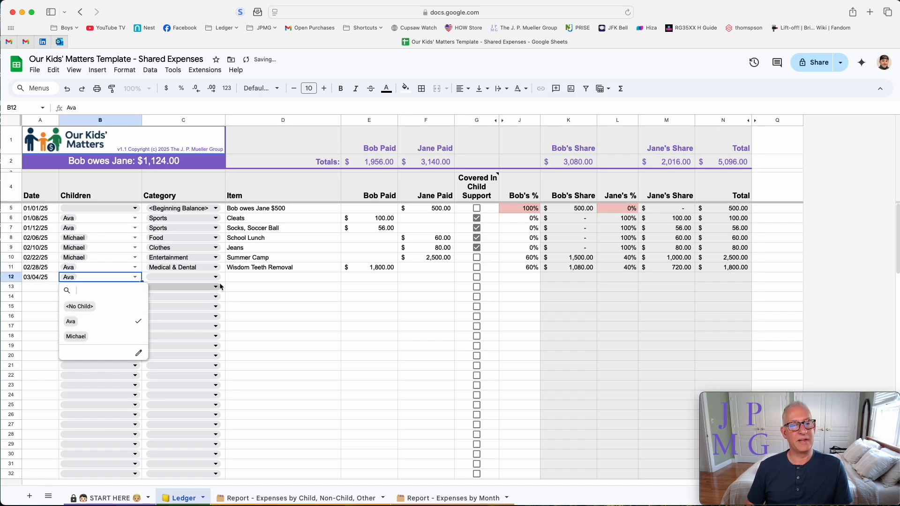
Set the category of the row 12 expense to Entertainment and enter Spring Break as its item
left_click(216, 277)
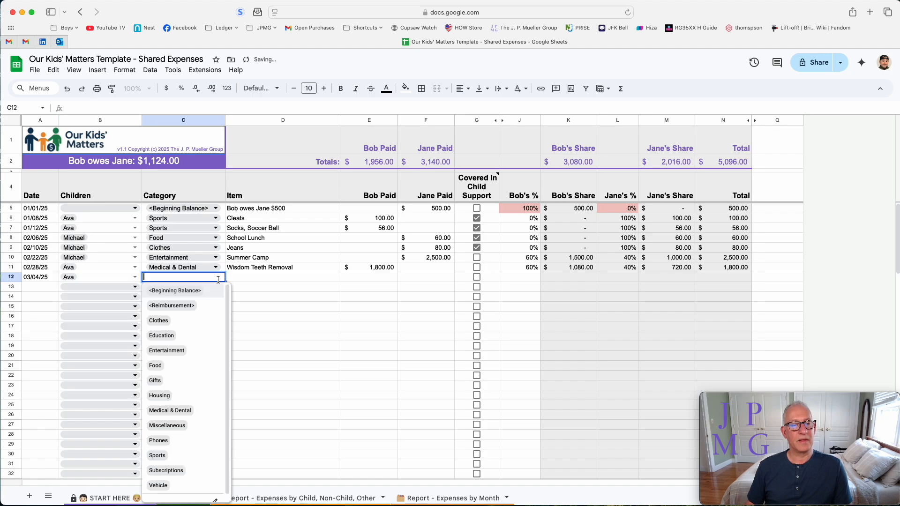
left_click(189, 350)
key("Tab")
type("Srp")
key("BackSpace")
key("BackSpace")
type("pri")
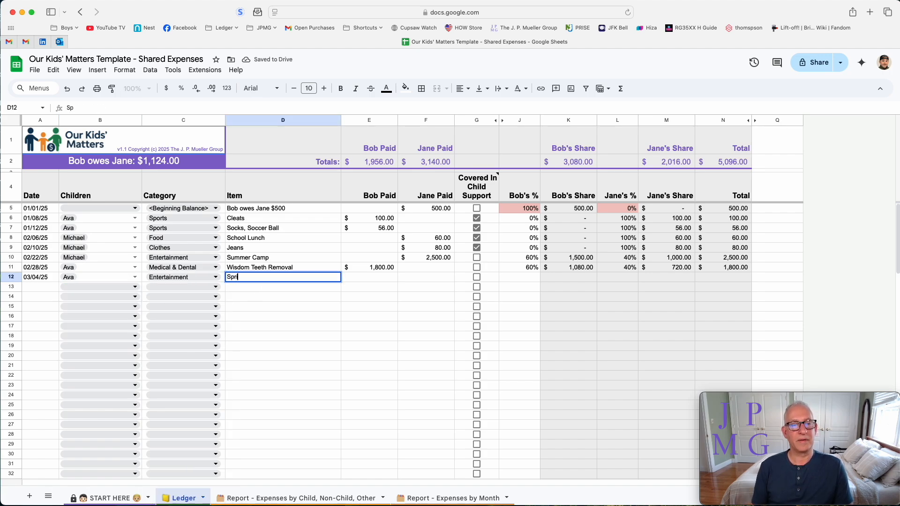
type("ng Break")
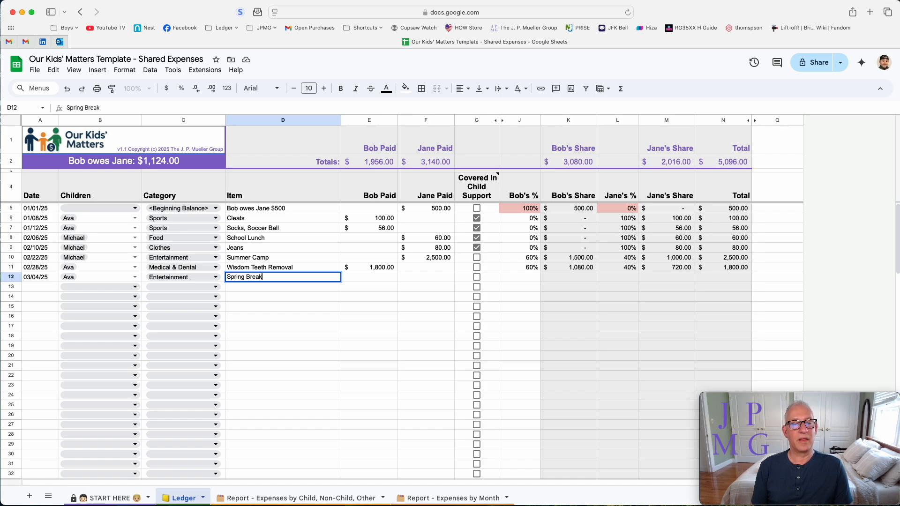
key("Return")
key("Up")
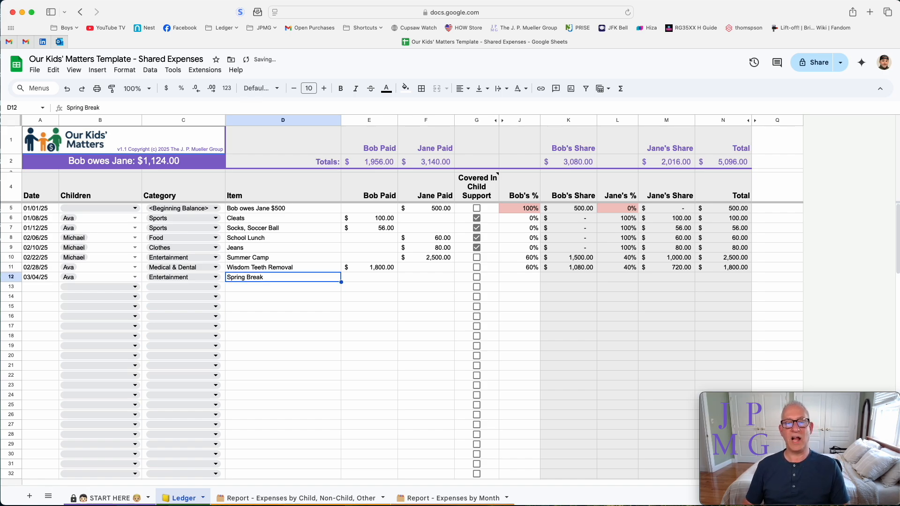
Enter 1750 as the amount paid by Parent 2 for Spring Break in row 12
key("Right")
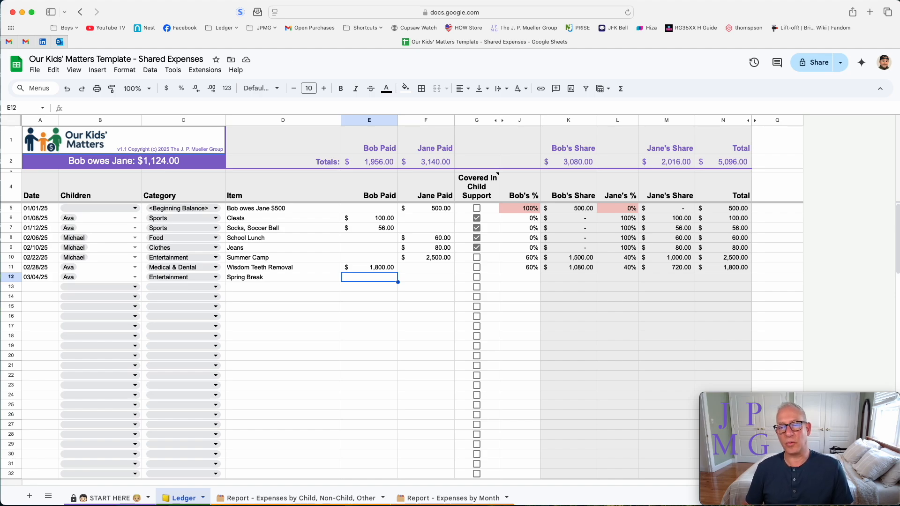
key("Right")
type("1750")
key("Return")
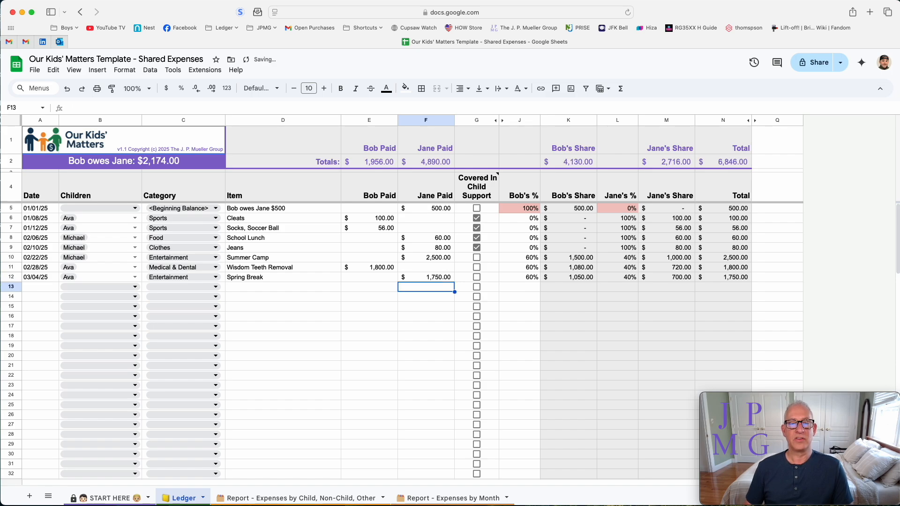
key("Up")
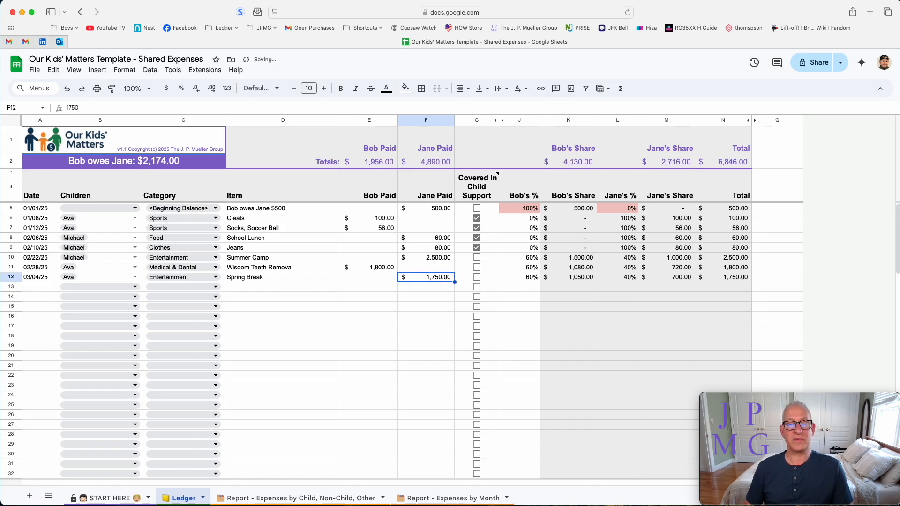
Override Parent 1's percentage for the Spring Break expense in row 12 with 50%
key("Right")
key("Right")
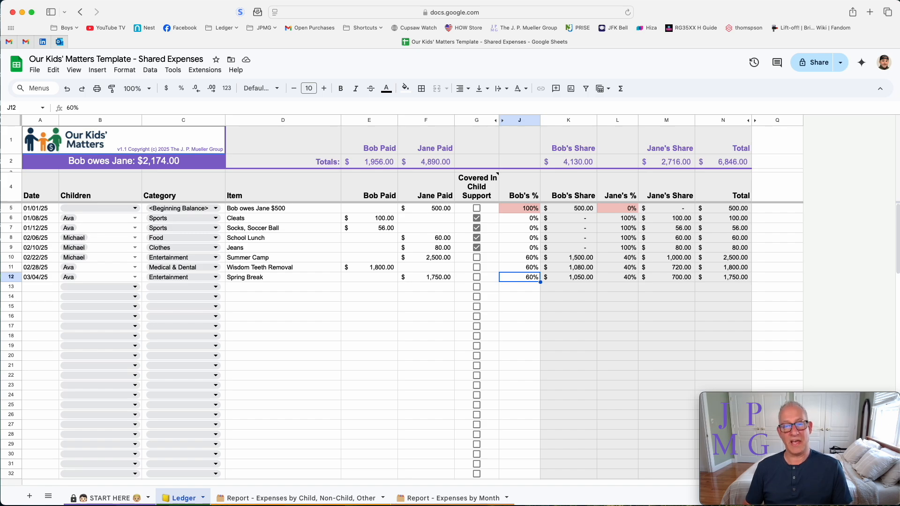
type("50")
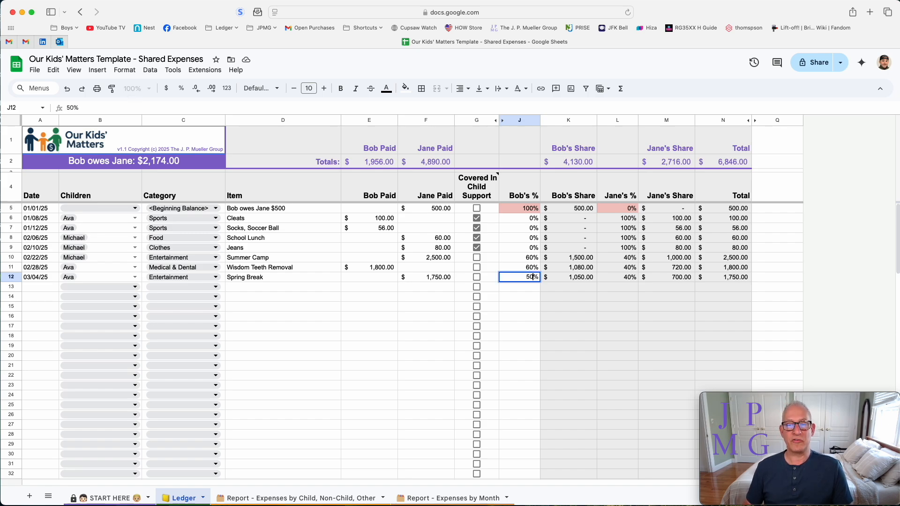
key("Return")
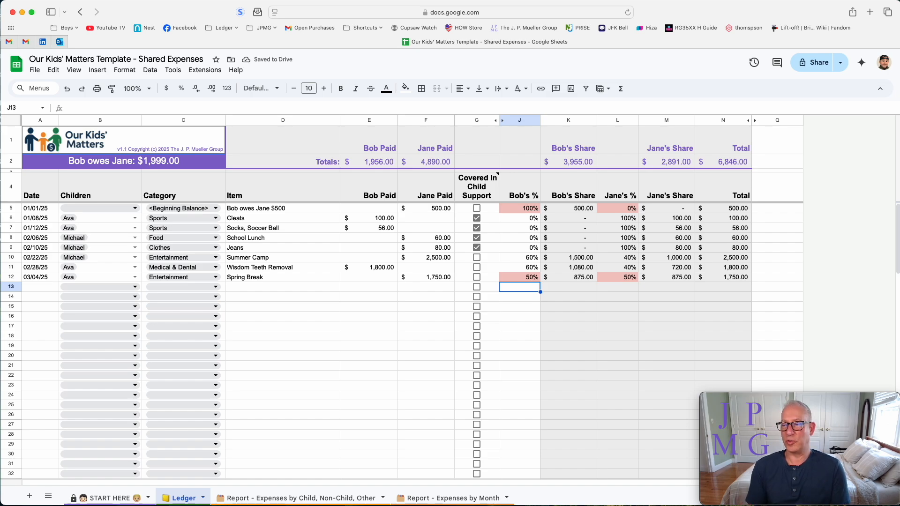
key("Up")
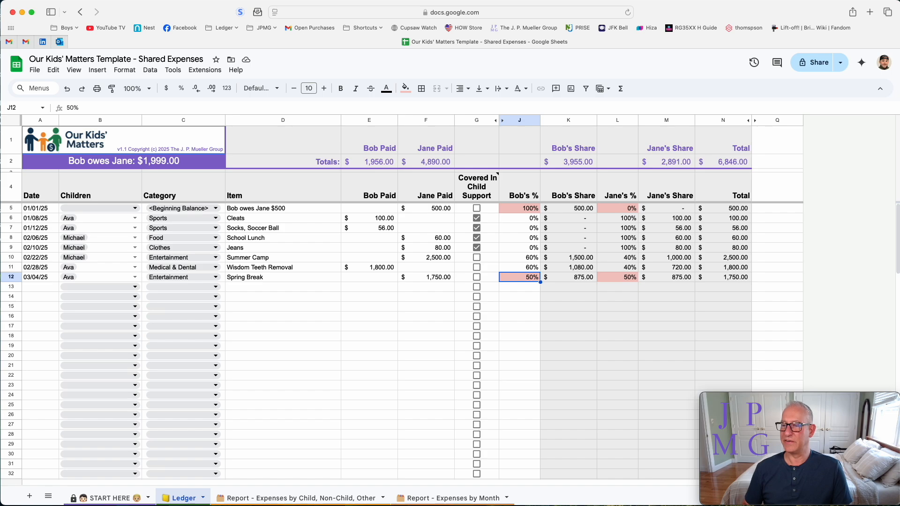
Date the row 13 expense 3/15/25 and assign it to <No Child>
key("Down")
key("Left")
key("Left")
key("Left")
key("Left")
key("Left")
key("Left")
key("Left")
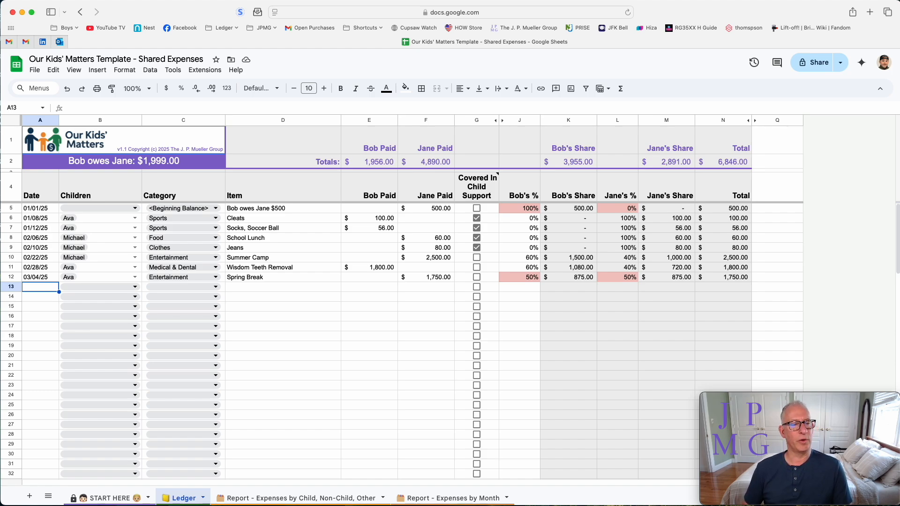
type("03/15/25")
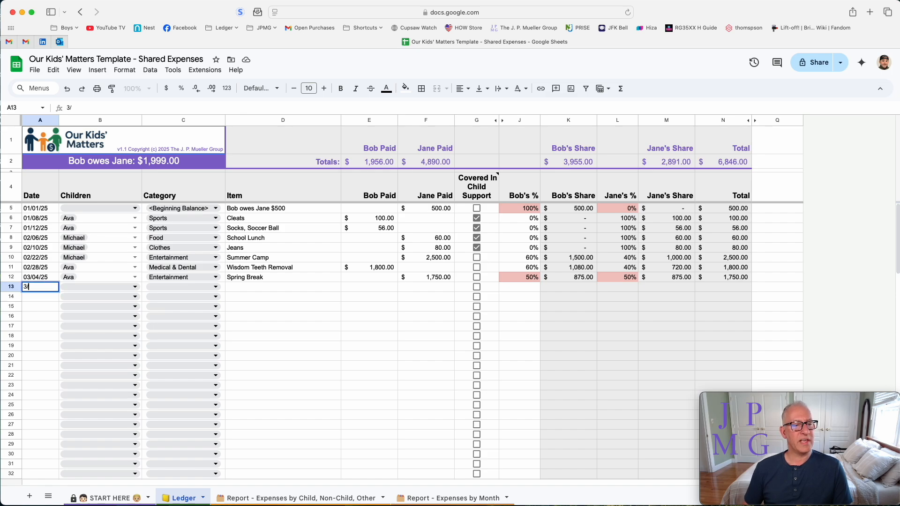
key("Tab")
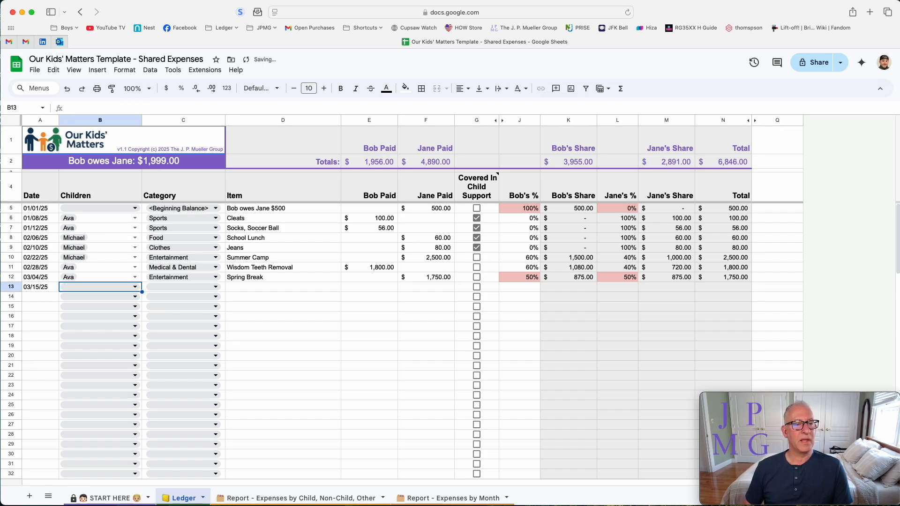
left_click(135, 287)
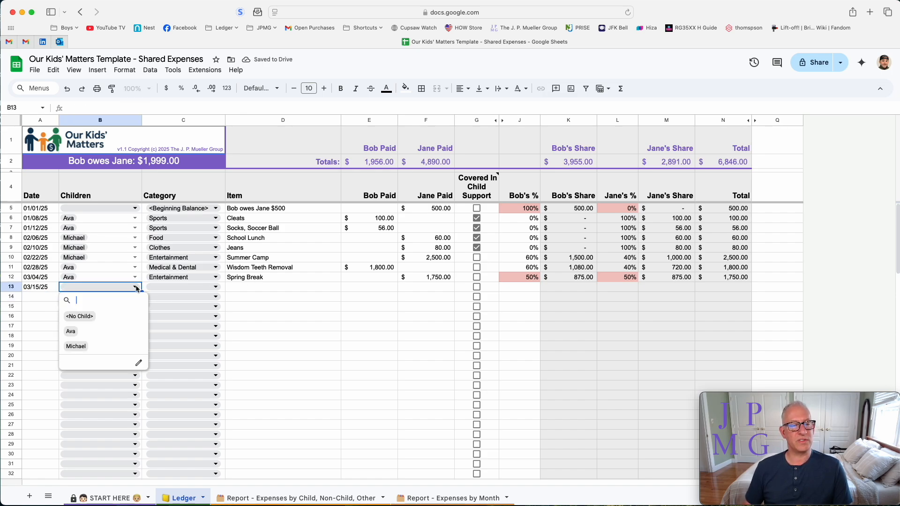
left_click(100, 318)
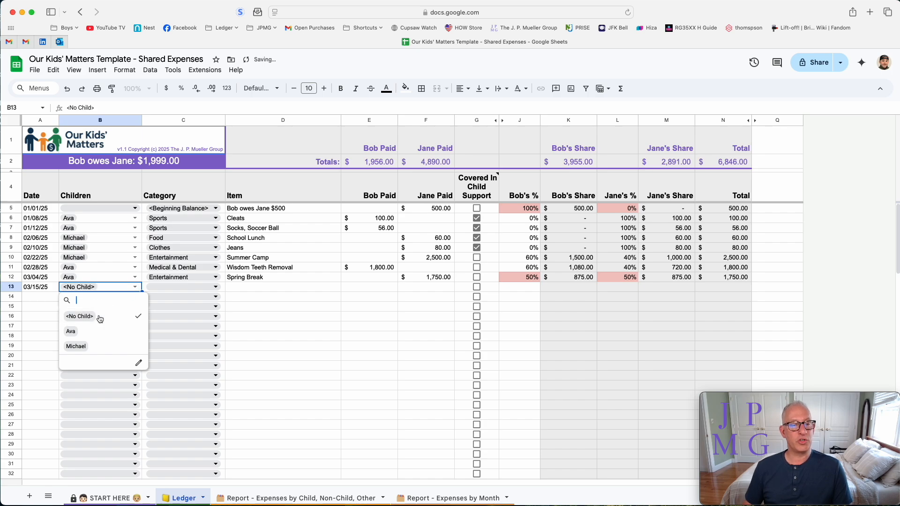
Set the category of the row 13 expense to Miscellaneous
left_click(277, 290)
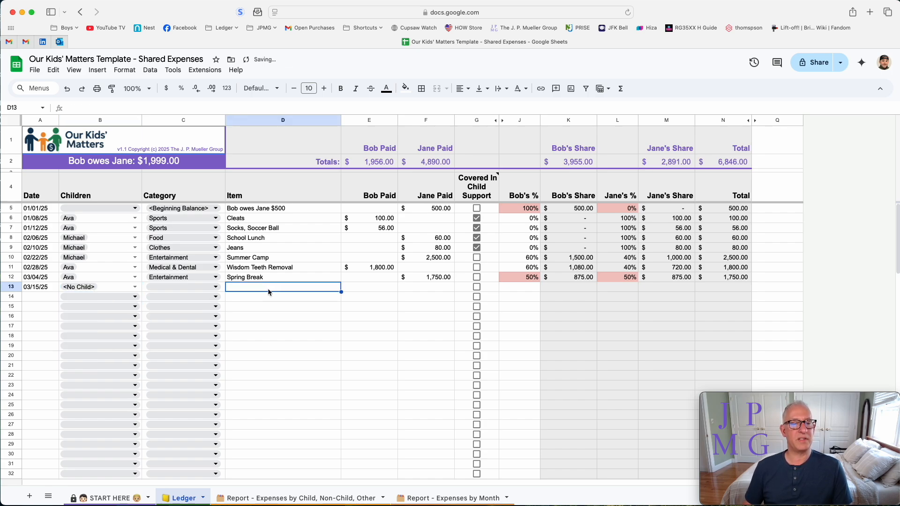
left_click(216, 287)
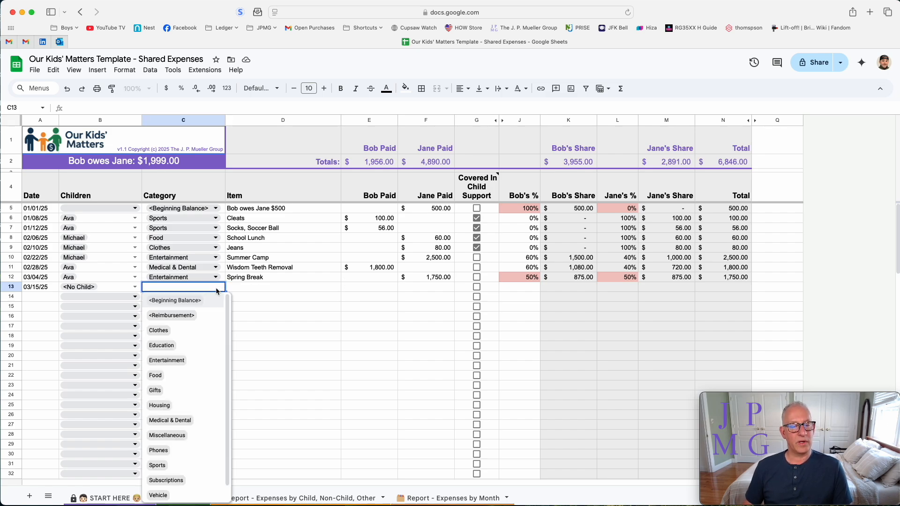
left_click(173, 435)
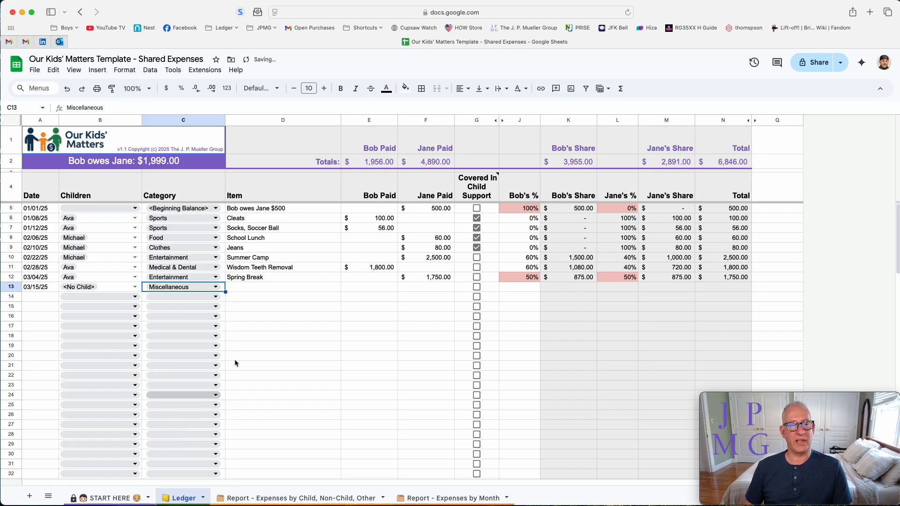
Enter Life Insurance as the row 13 item and 1500 as the amount paid by Parent 1
left_click(259, 288)
type("Life Insurance")
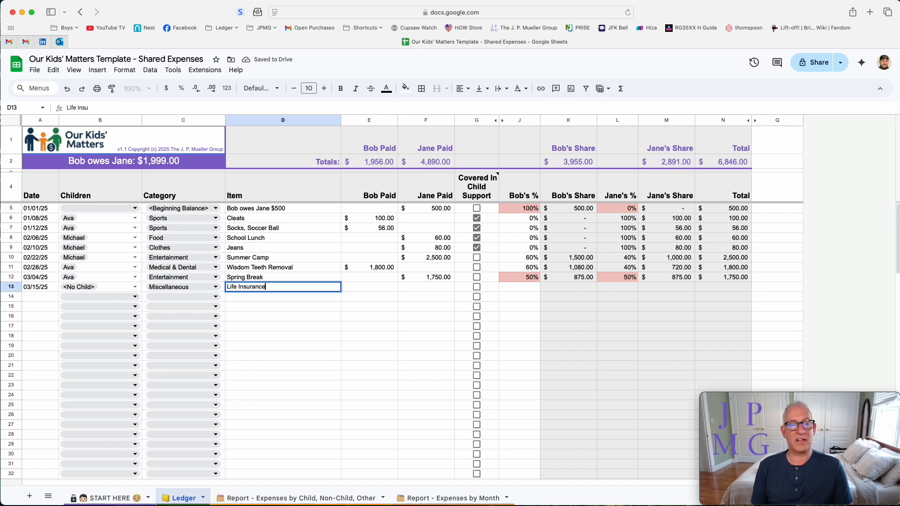
key("Tab")
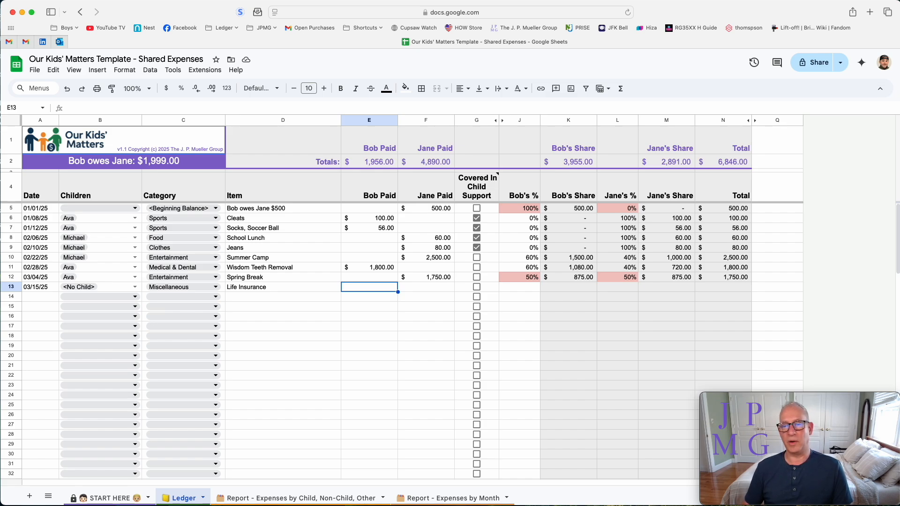
type("1500")
key("Tab")
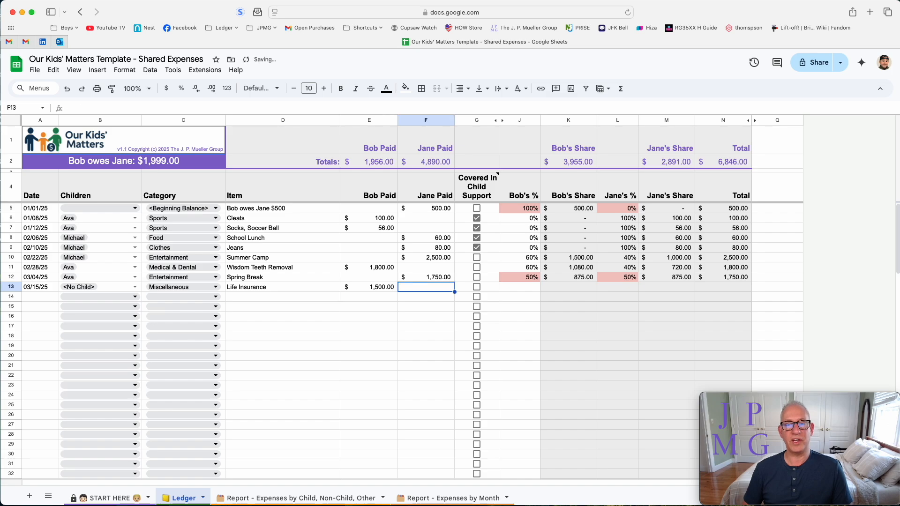
Override Parent 1's percentage for the Life Insurance expense in row 13 with 75%
key("Tab")
key("Tab")
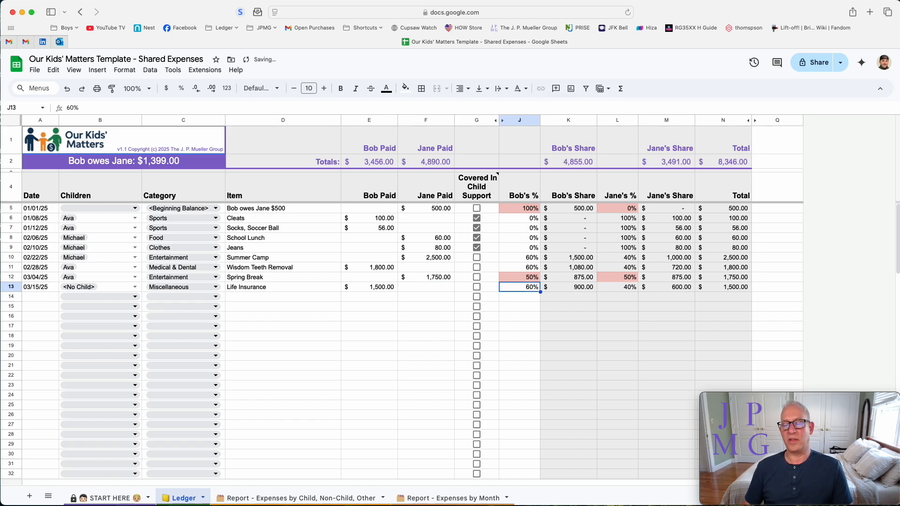
type("75")
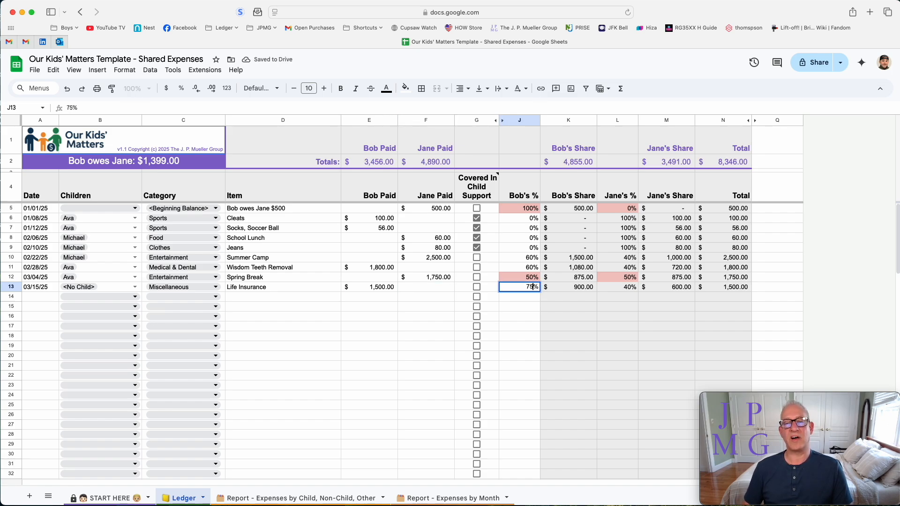
key("Return")
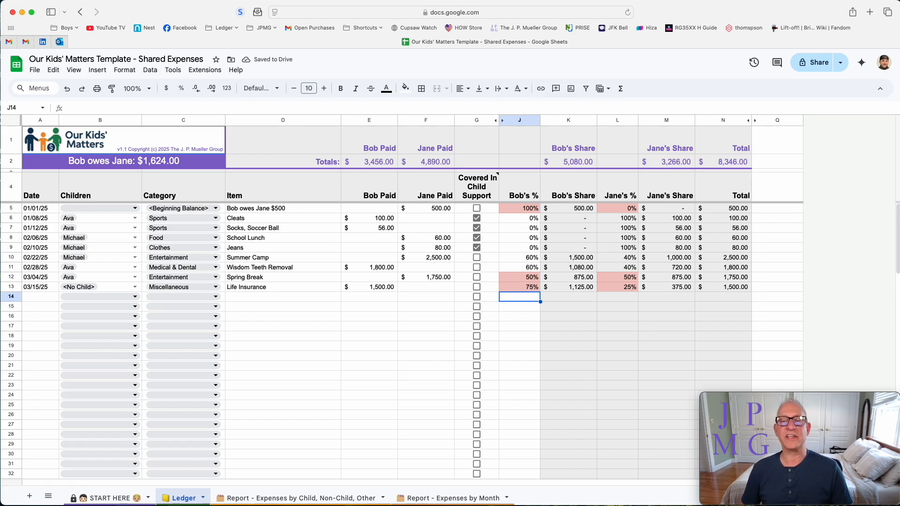
key("Up")
key("Up")
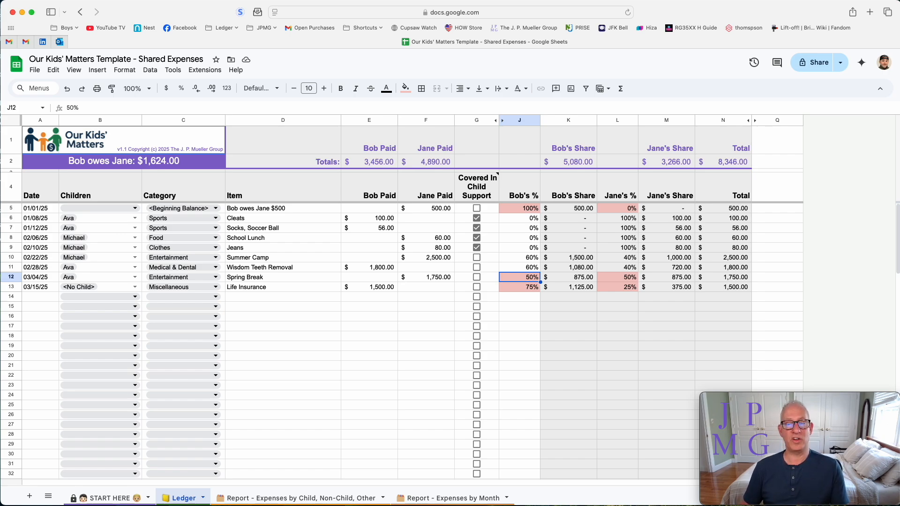
left_click(519, 287)
key("Return")
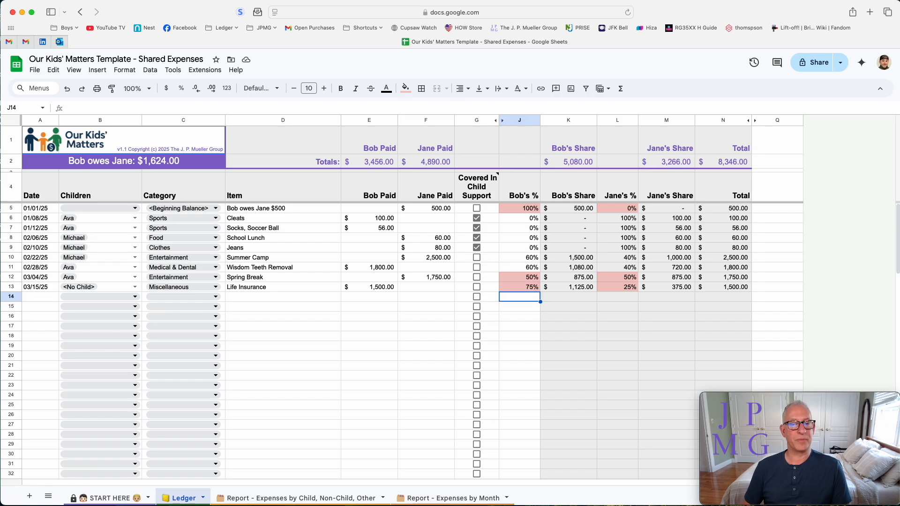
Date the row 14 entry 4/2 and set its category to <Reimbursement>
key("Left")
key("Left")
key("Left")
key("Left")
key("Left")
key("Left")
key("Left")
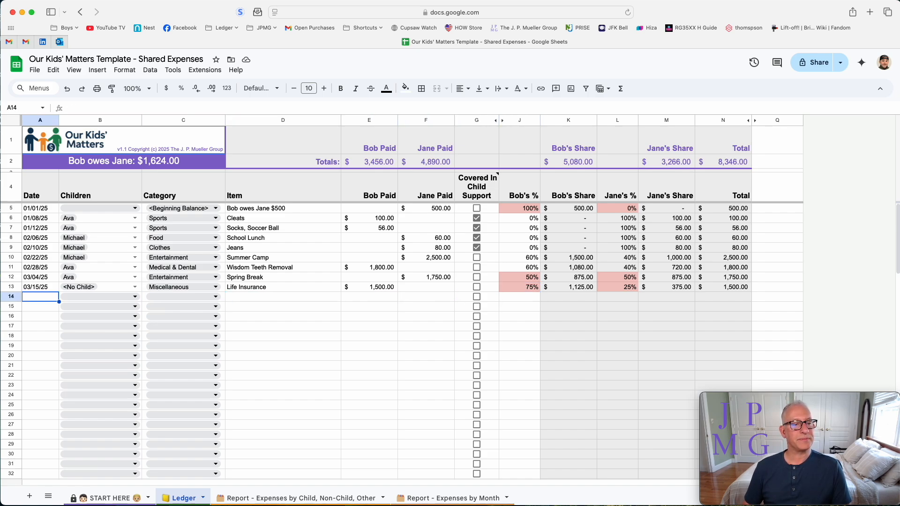
type("4/2")
key("Tab")
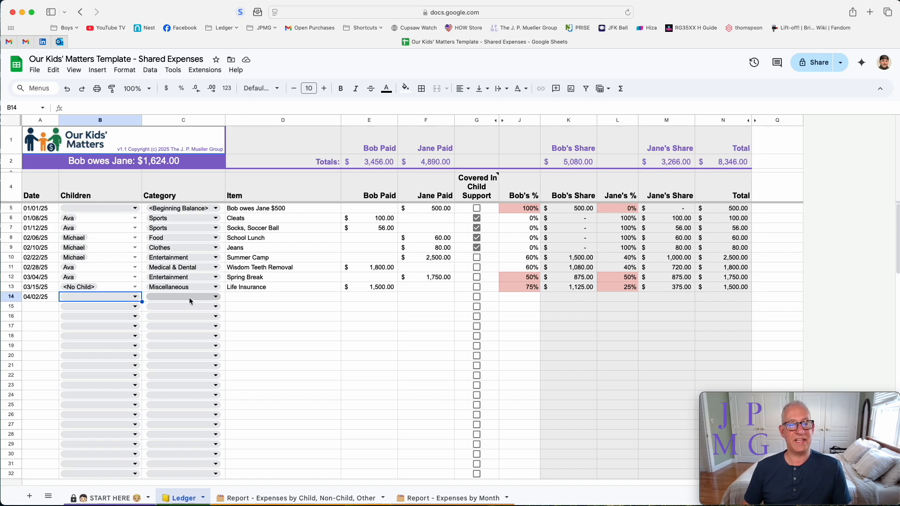
left_click(216, 297)
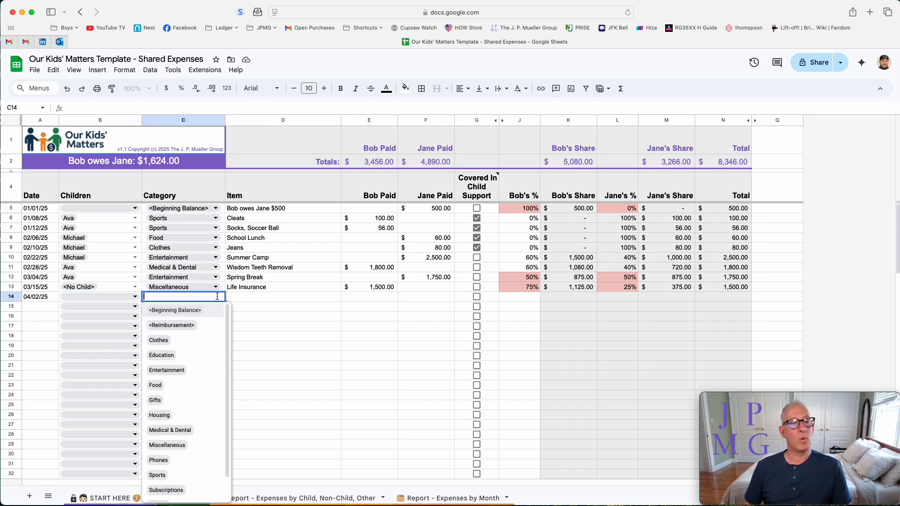
left_click(191, 324)
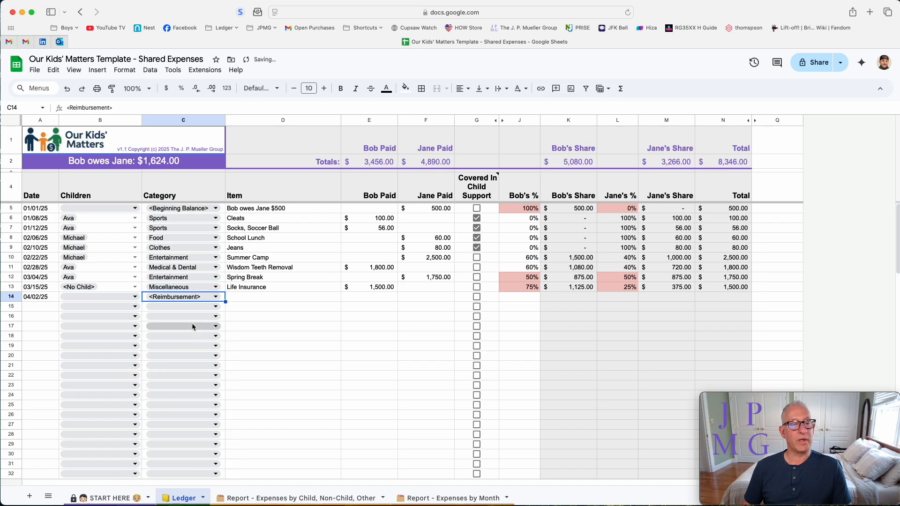
Enter an item description stating that Parent 1 reimburses Parent 2 in row 14, with 1624 as the amount paid by Parent 1
left_click(257, 297)
type("Bob reimburses")
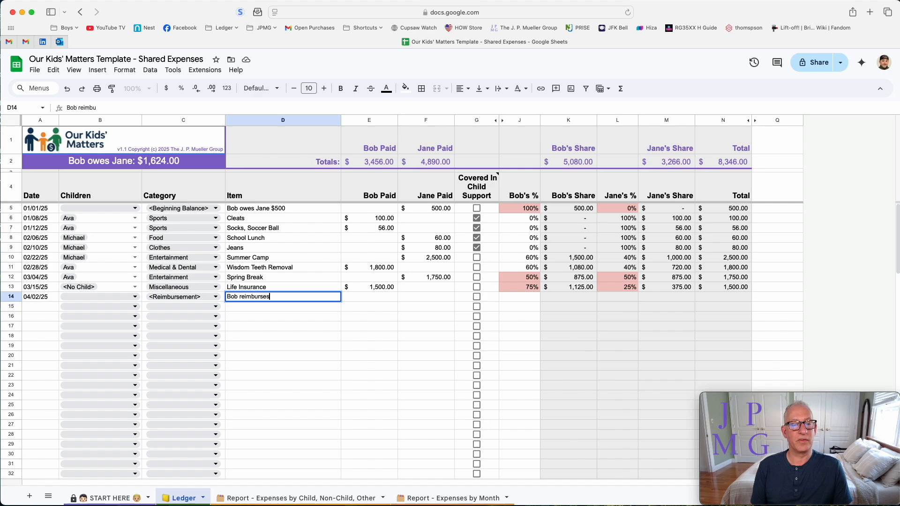
type(" Jane")
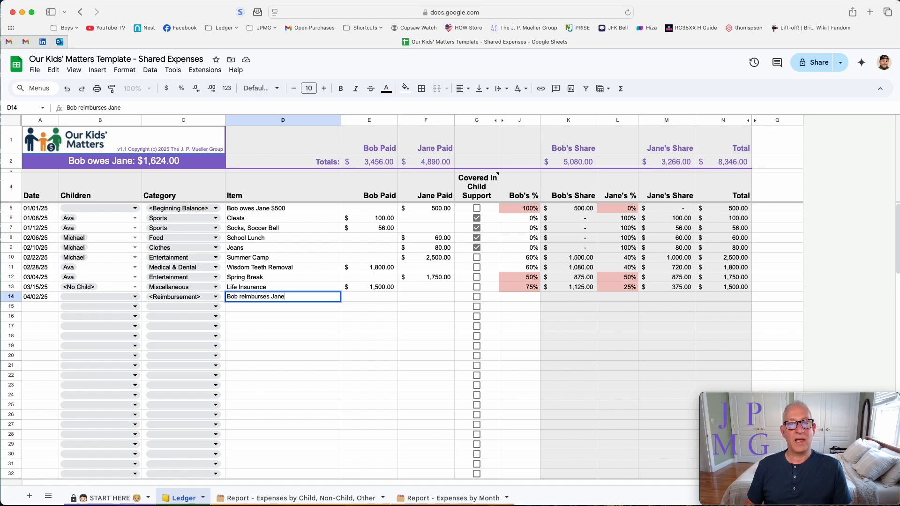
key("Tab")
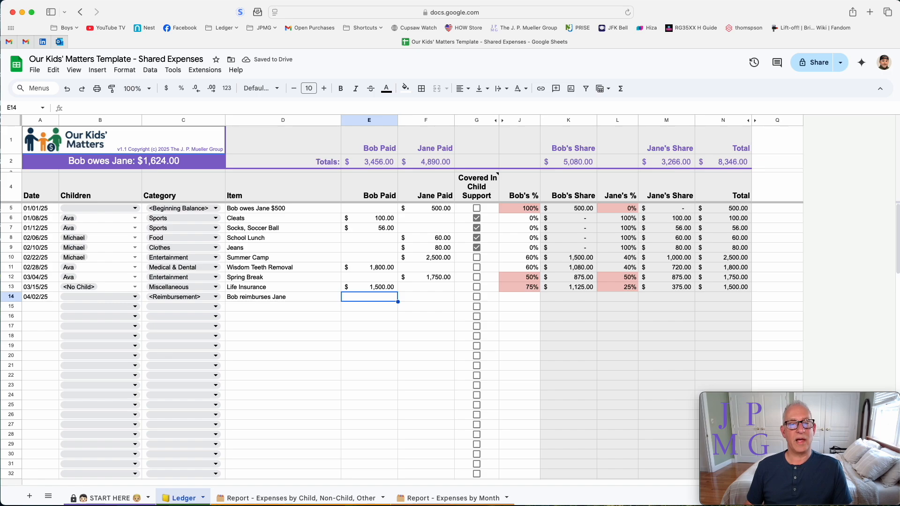
type("1624")
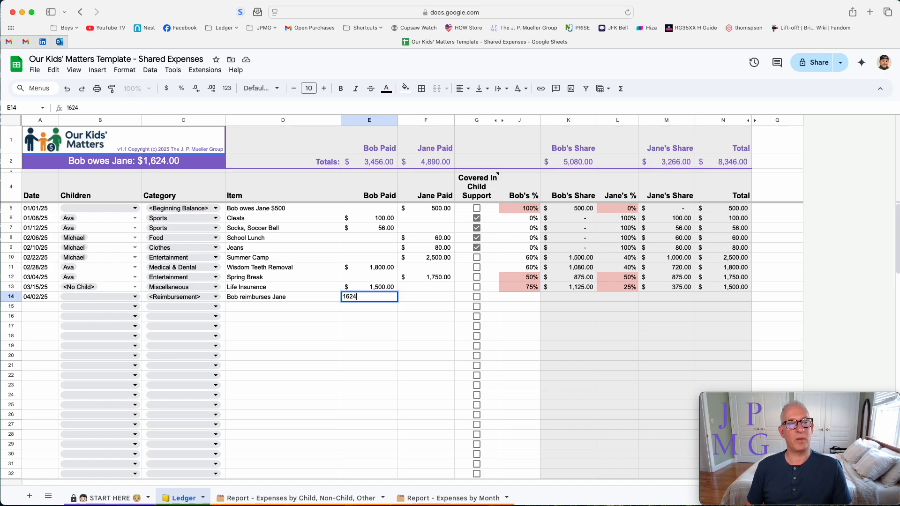
key("Return")
key("Up")
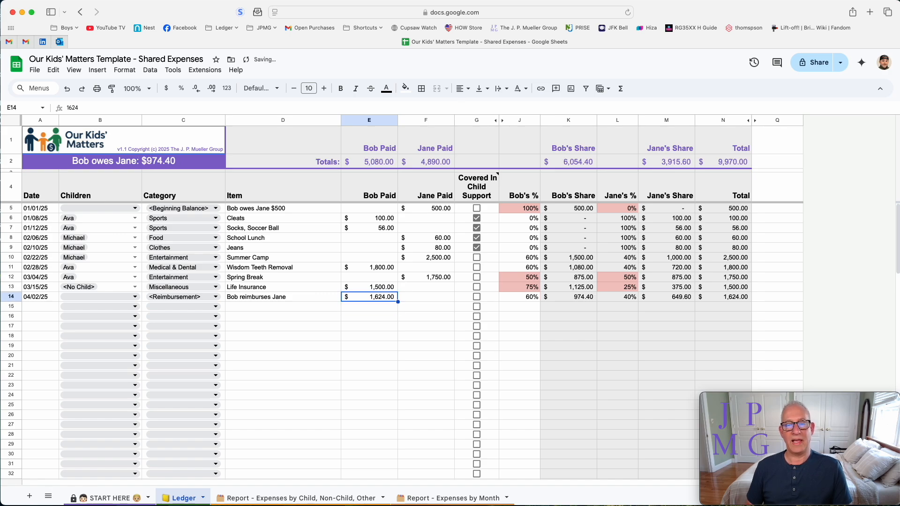
Override Parent 1's percentage for the row 14 reimbursement with 0% and check the overall balance
key("Right")
key("Right")
key("Right")
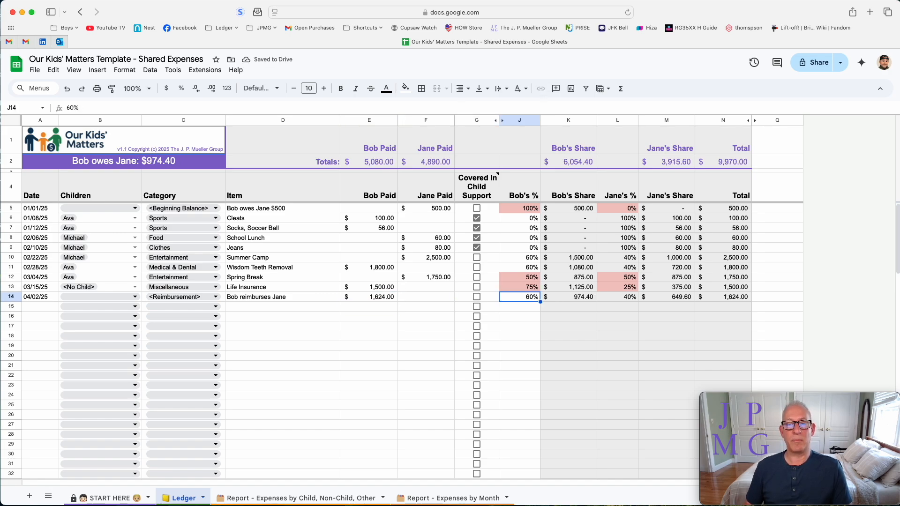
type("0")
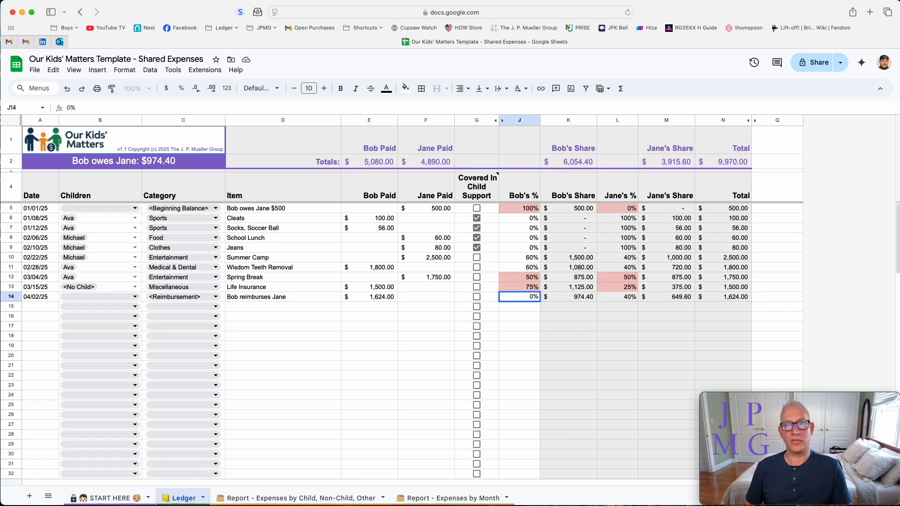
key("Return")
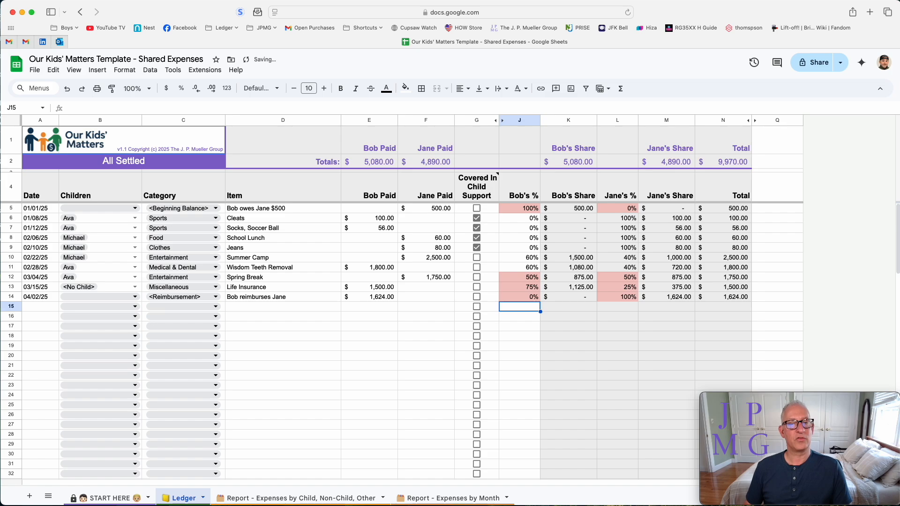
key("Up")
key("Right")
key("Right")
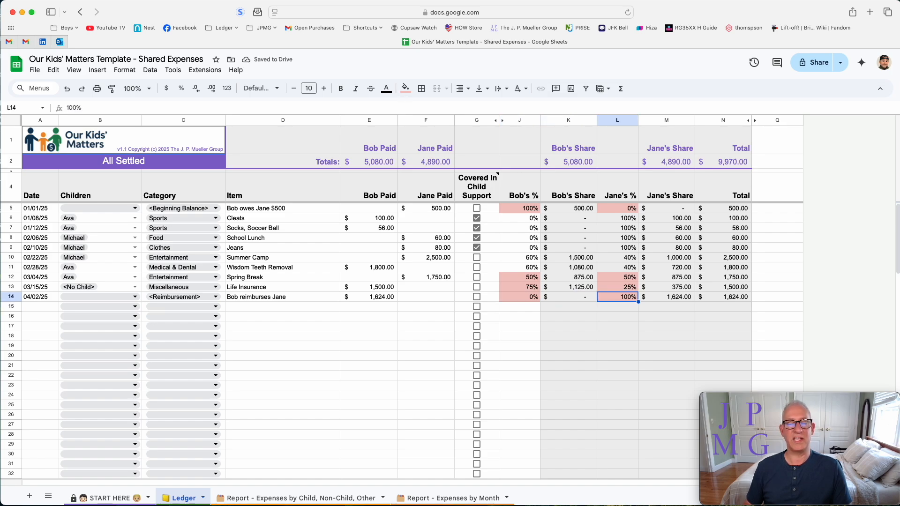
left_click(125, 164)
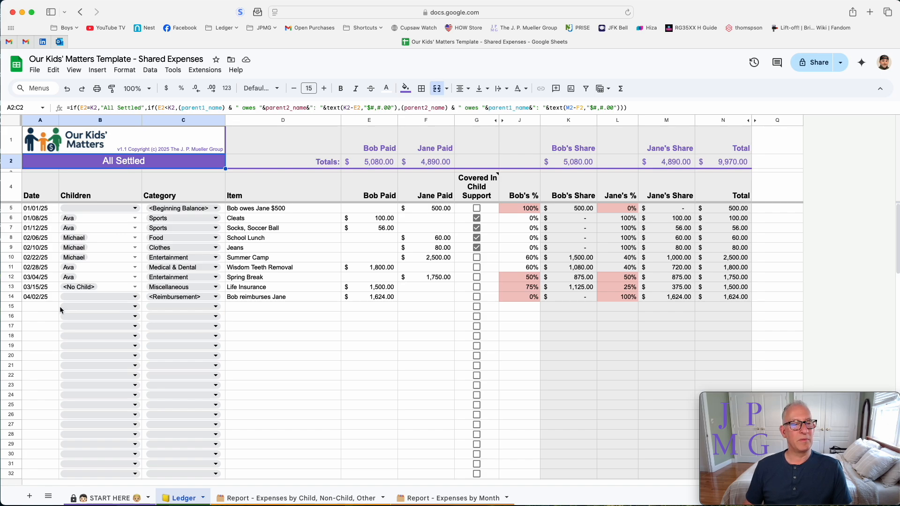
Date the row 15 entry 4/6 and set its category to <Reimbursement>
left_click(36, 308)
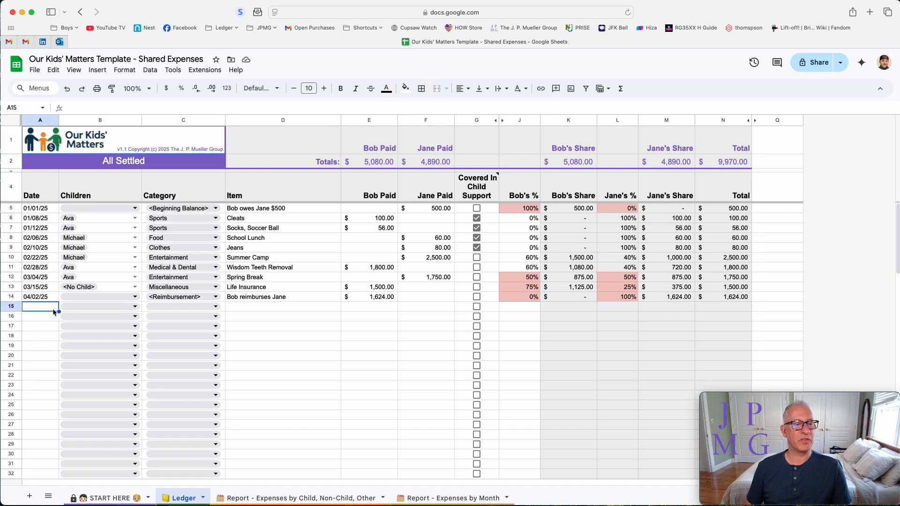
type("4/6")
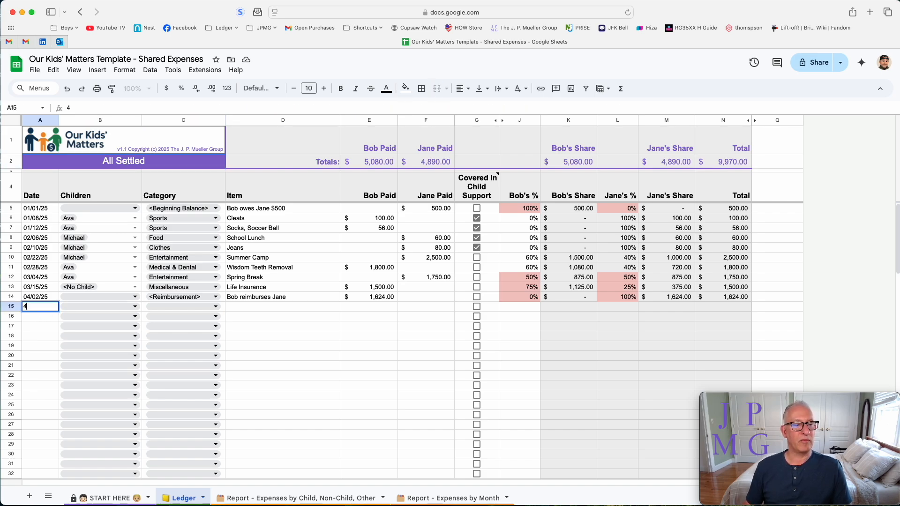
key("Tab")
key("Tab")
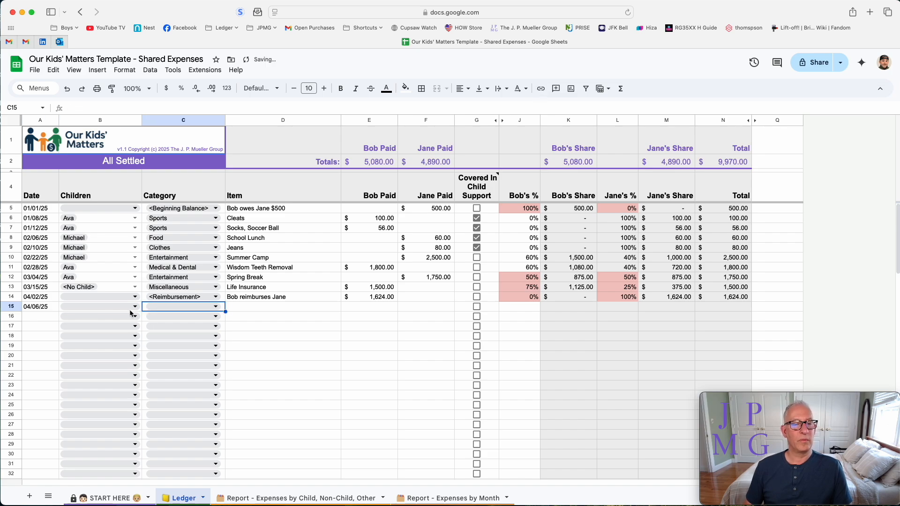
left_click(216, 307)
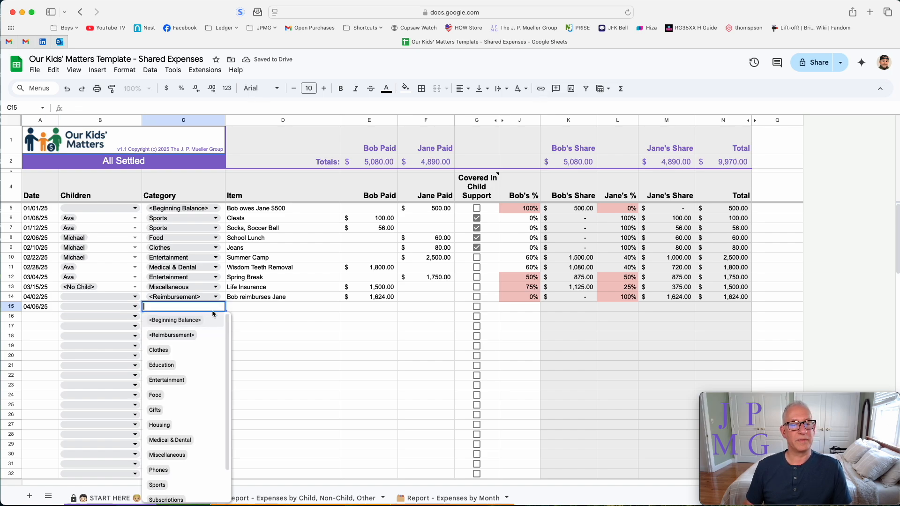
left_click(190, 336)
Describe the row 15 item as Parent 2 reimbursing Parent 1 and enter 500 as the amount paid by Parent 2
left_click(270, 310)
type("Jane")
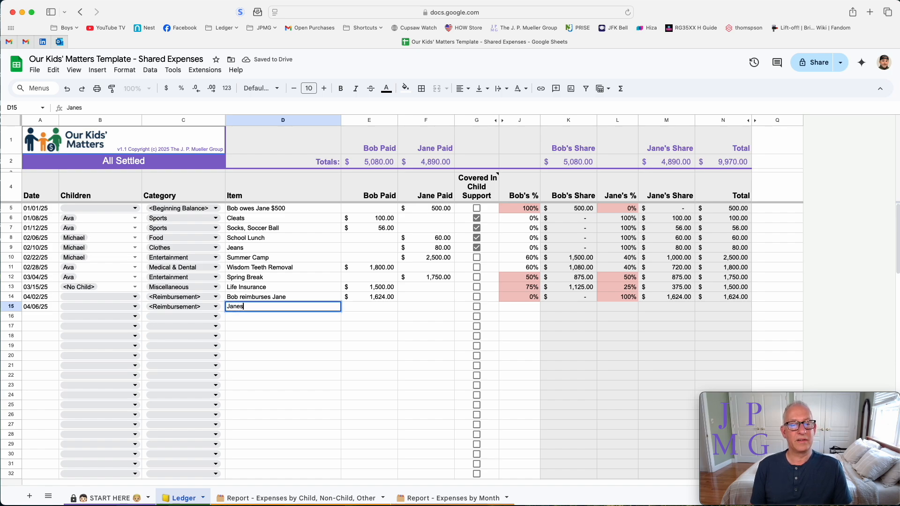
type(" reimburse Bob")
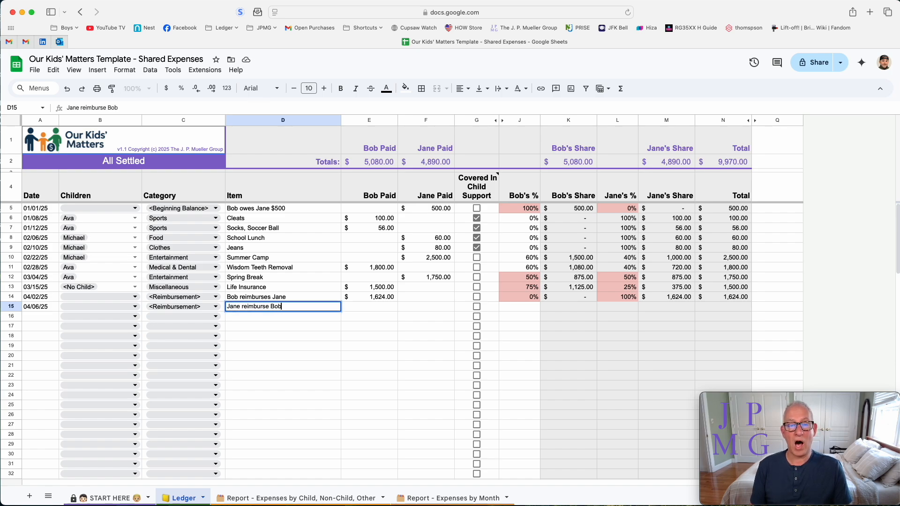
key("Tab")
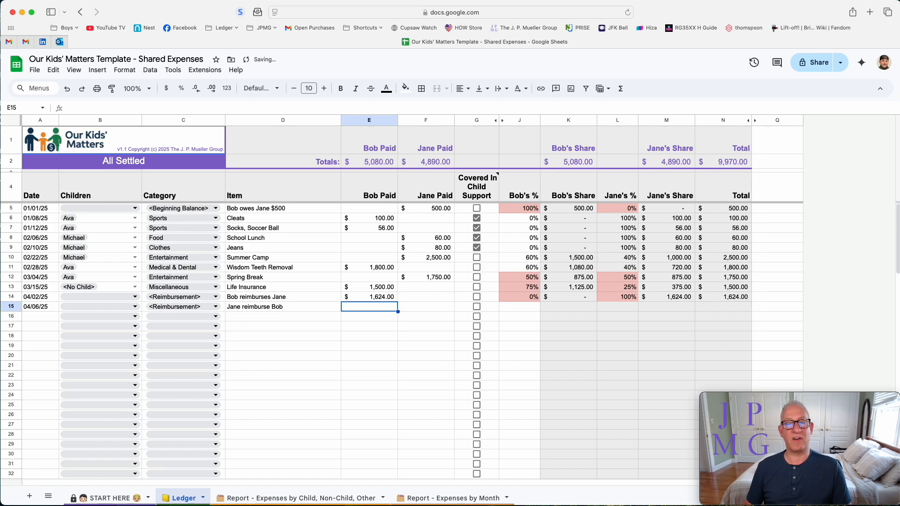
key("Tab")
type("500")
key("Return")
Override Parent 1's percentage for the row 15 reimbursement with 100%
key("Up")
key("Tab")
key("Tab")
type("100")
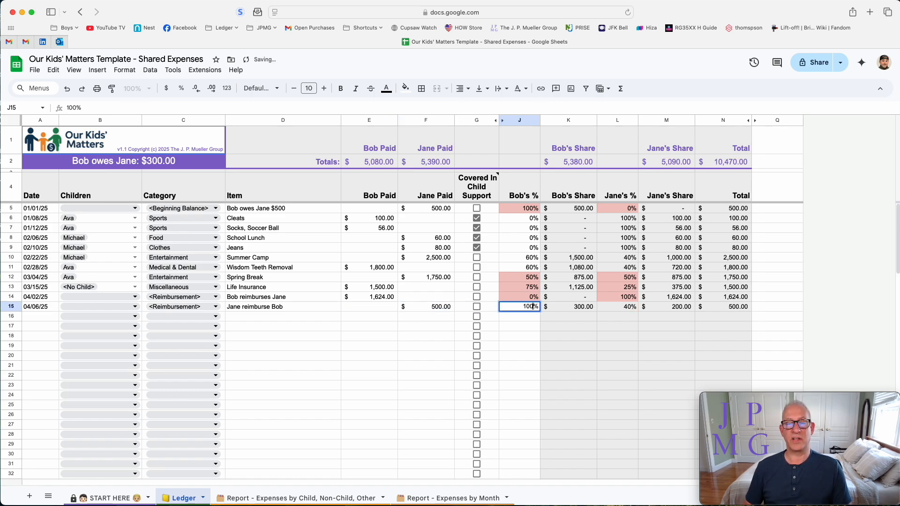
key("Return")
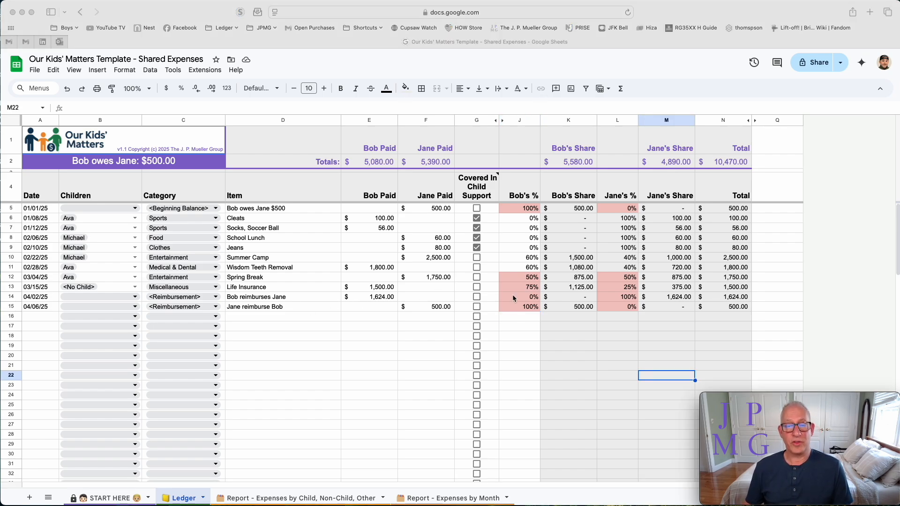
Review the Expenses by Child, Non-Child, Other report and the Expenses by Month report
left_click(296, 499)
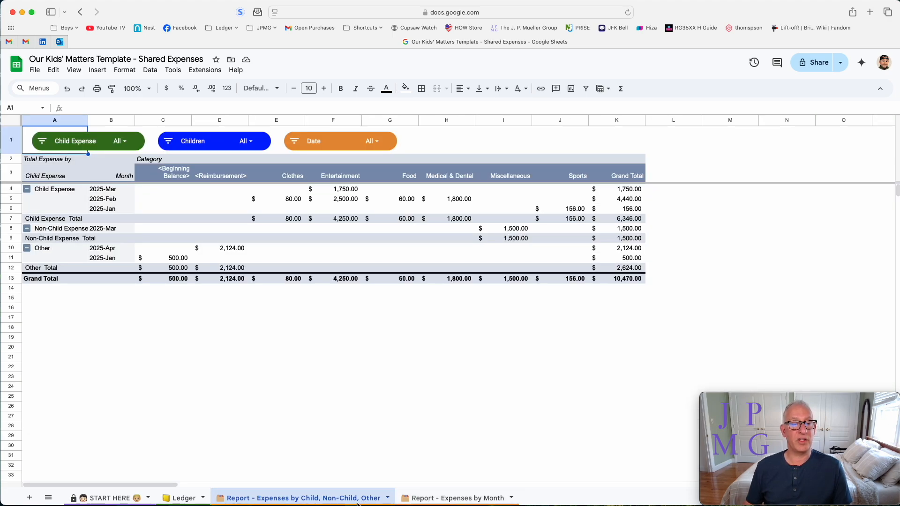
left_click(457, 499)
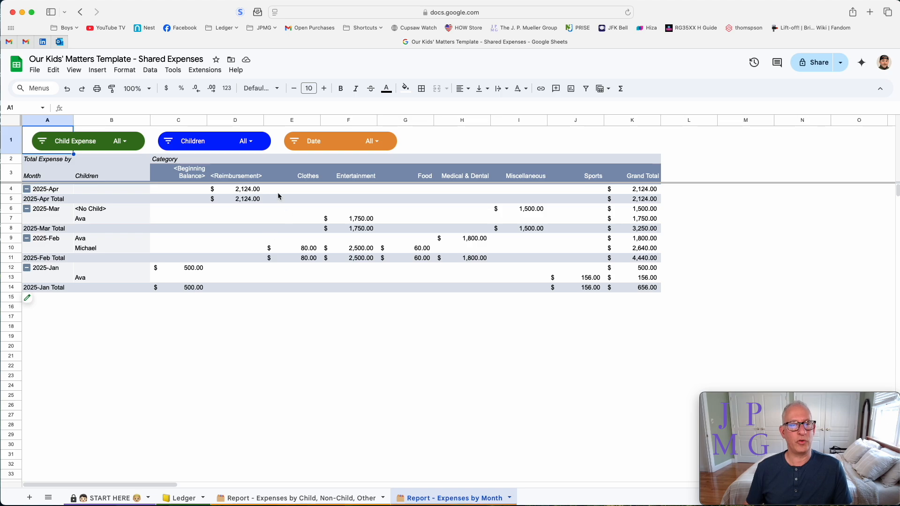
Filter the Expenses by Month report's Children slicer to show only the first named child
left_click(248, 141)
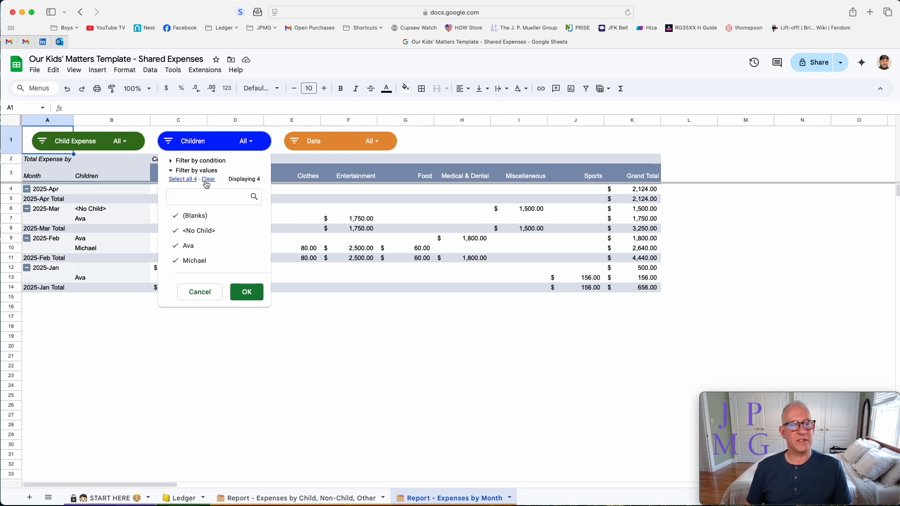
left_click(188, 245)
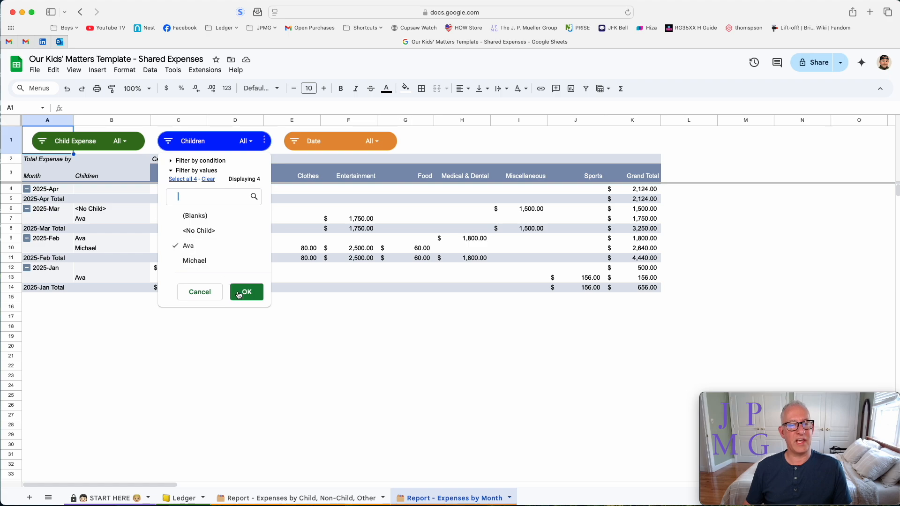
left_click(247, 293)
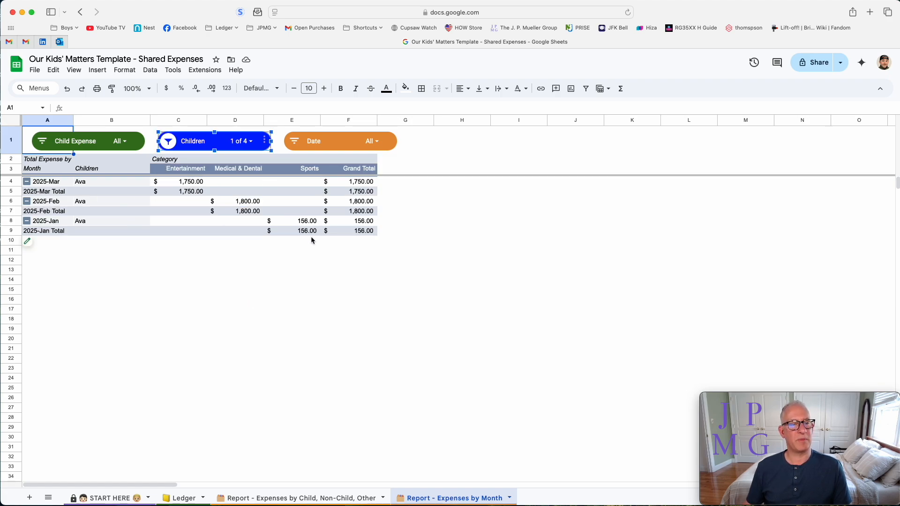
left_click(379, 146)
left_click(379, 146)
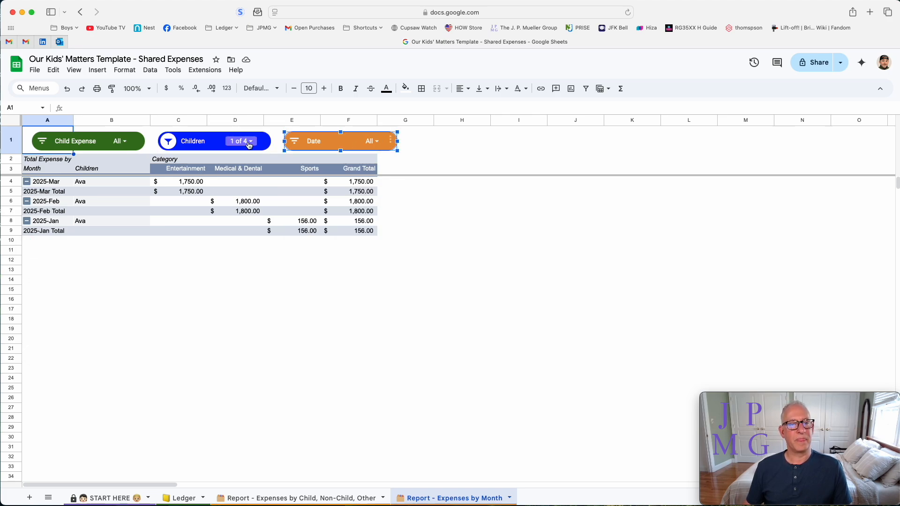
Drill into the child's 2025-Jan Sports amount to view its underlying entries, and delete the generated detail sheet
double_click(302, 224)
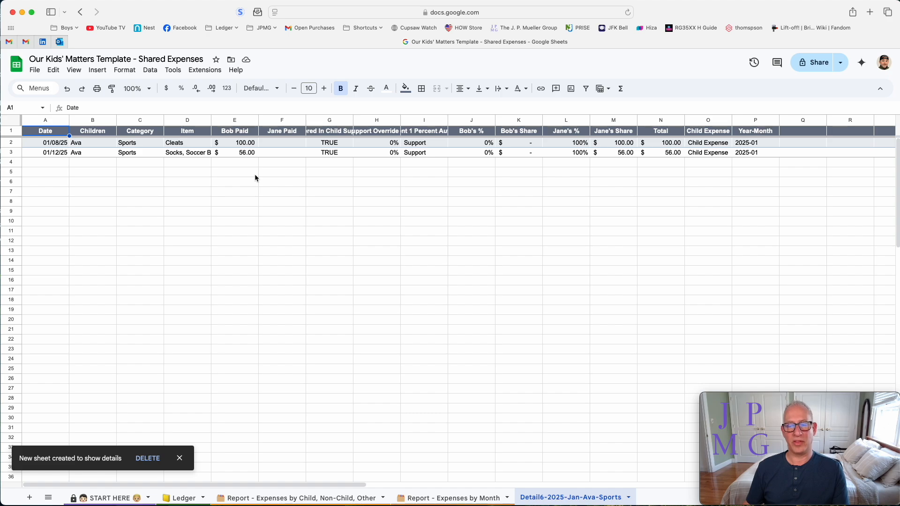
left_click(629, 498)
left_click(540, 339)
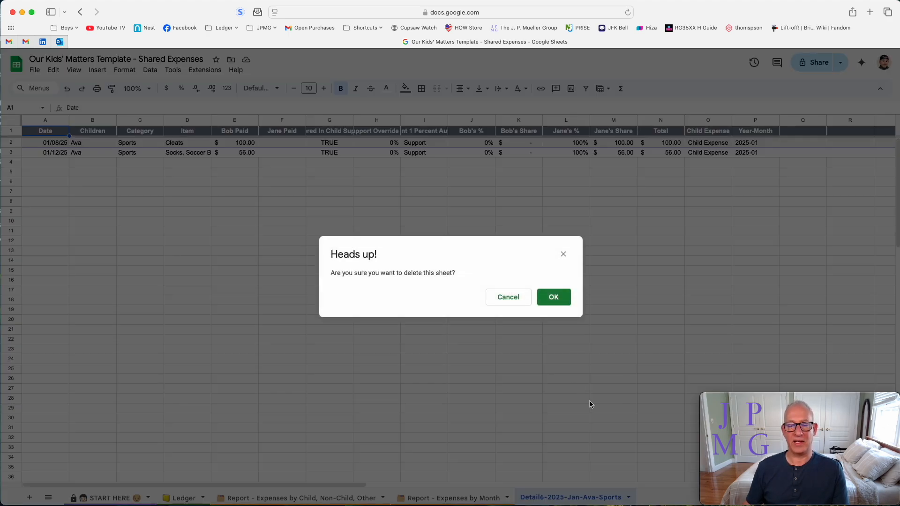
left_click(553, 297)
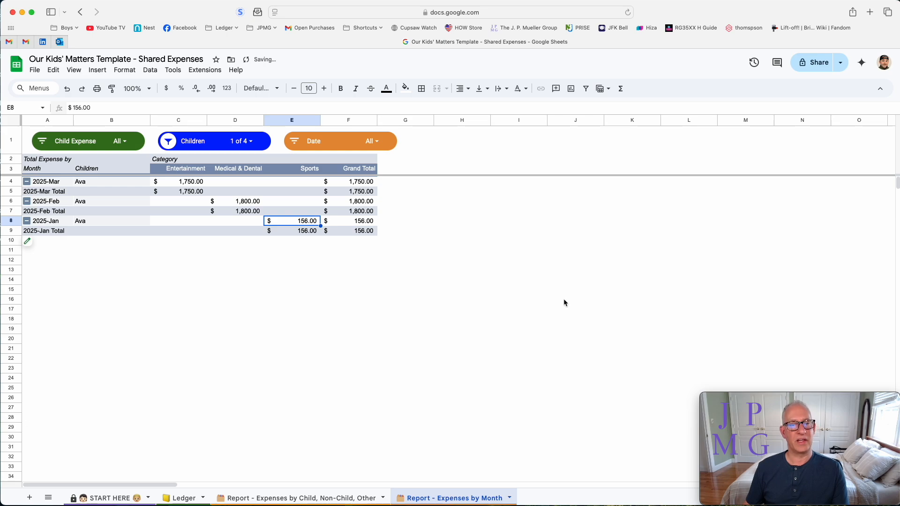
Reset the Children slicer on the Expenses by Month report to include all values
left_click(168, 141)
left_click(180, 180)
left_click(251, 298)
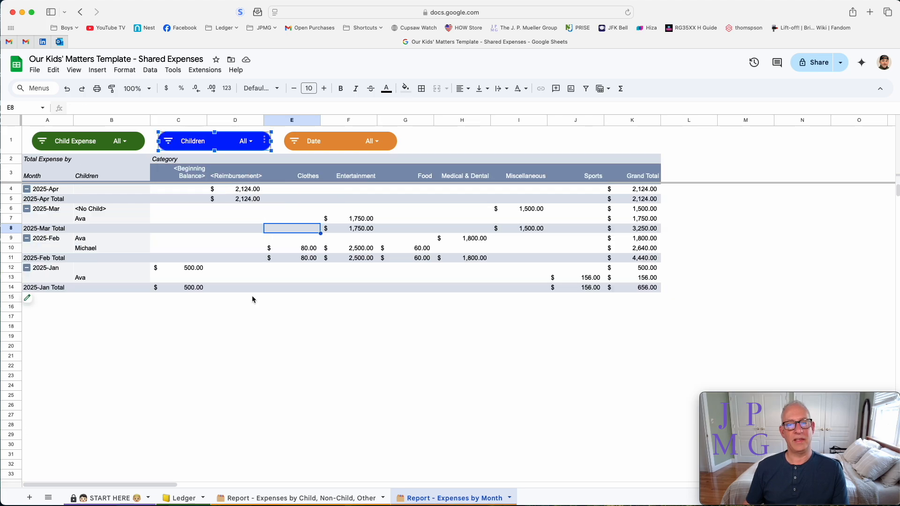
left_click(292, 323)
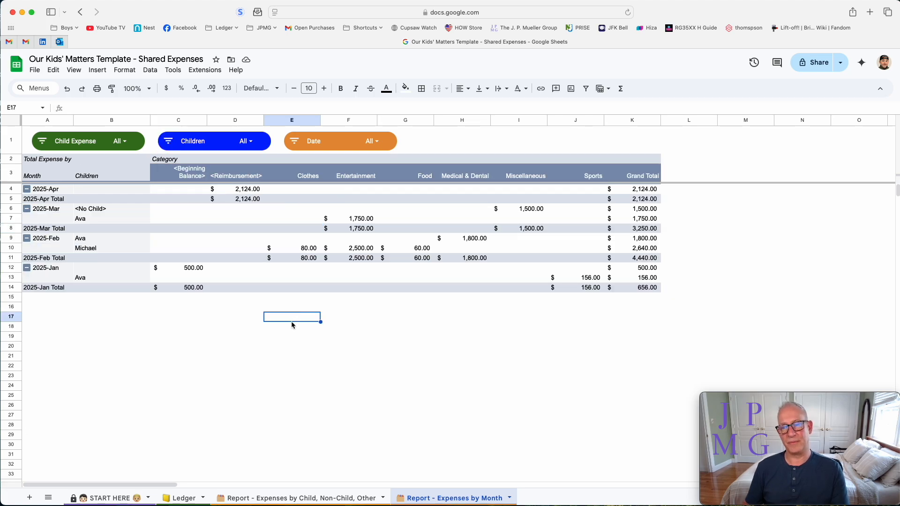